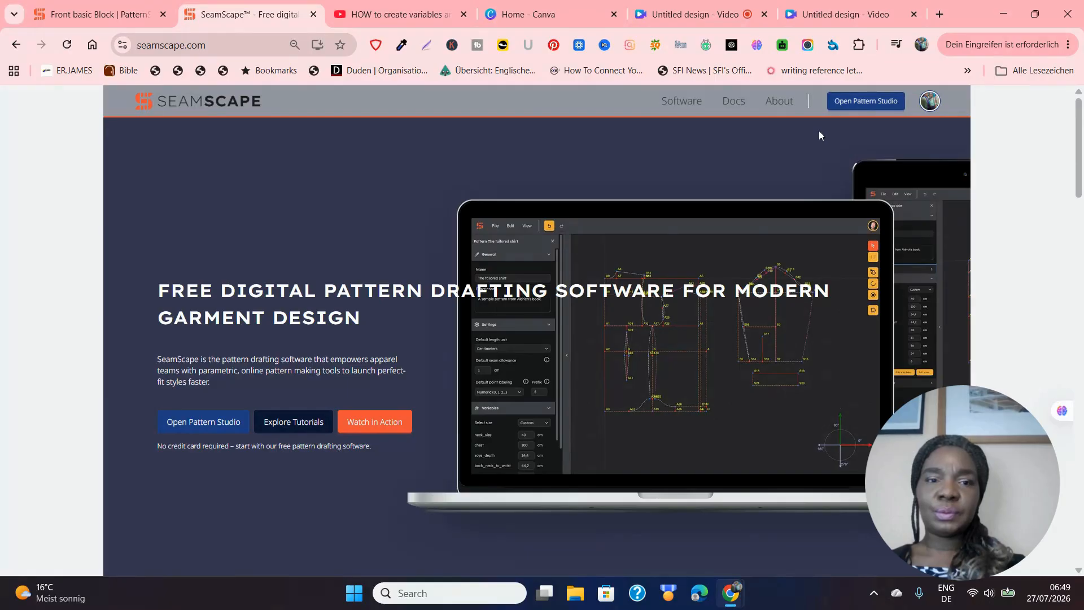
Open the Front basic Block pattern in the pattern studio and show its sizes and custom variables.
click(206, 427)
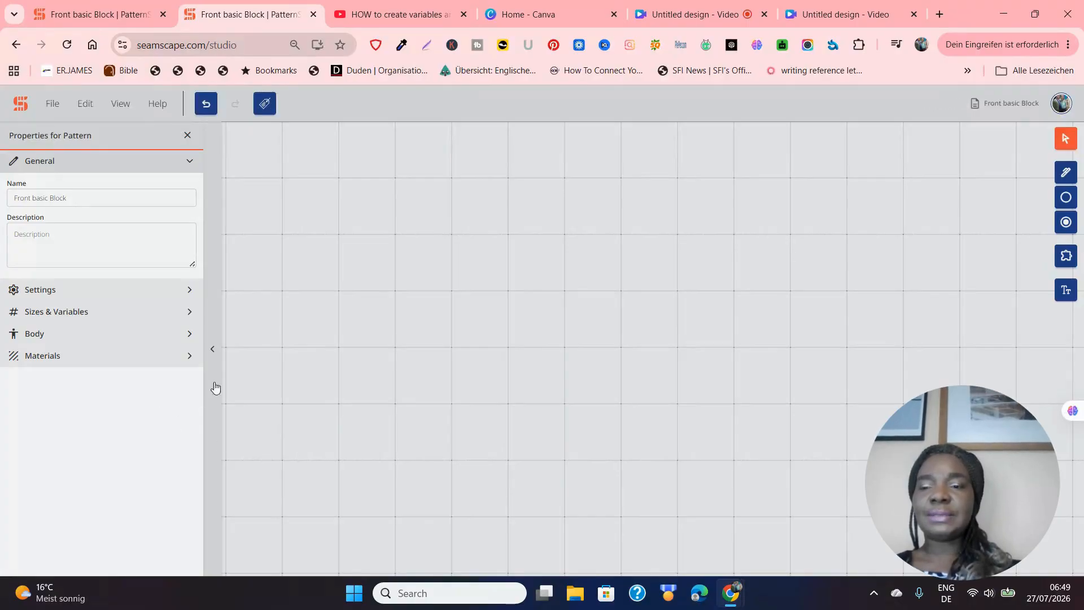
click(188, 314)
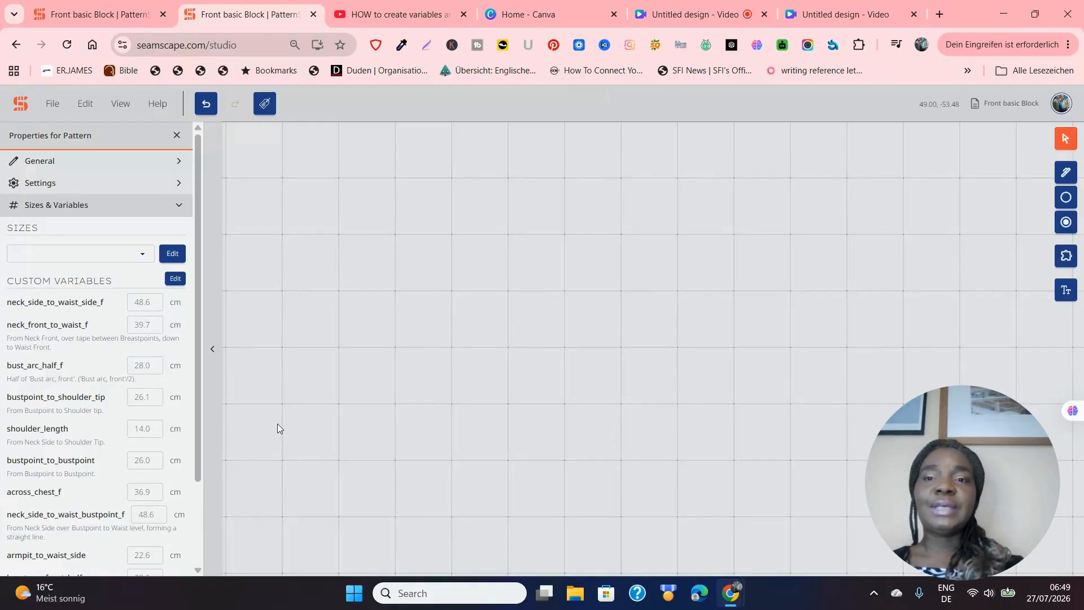
Review the pattern drafting links and playlists in the YouTube video description, and return to the SeamScape pattern.
click(406, 12)
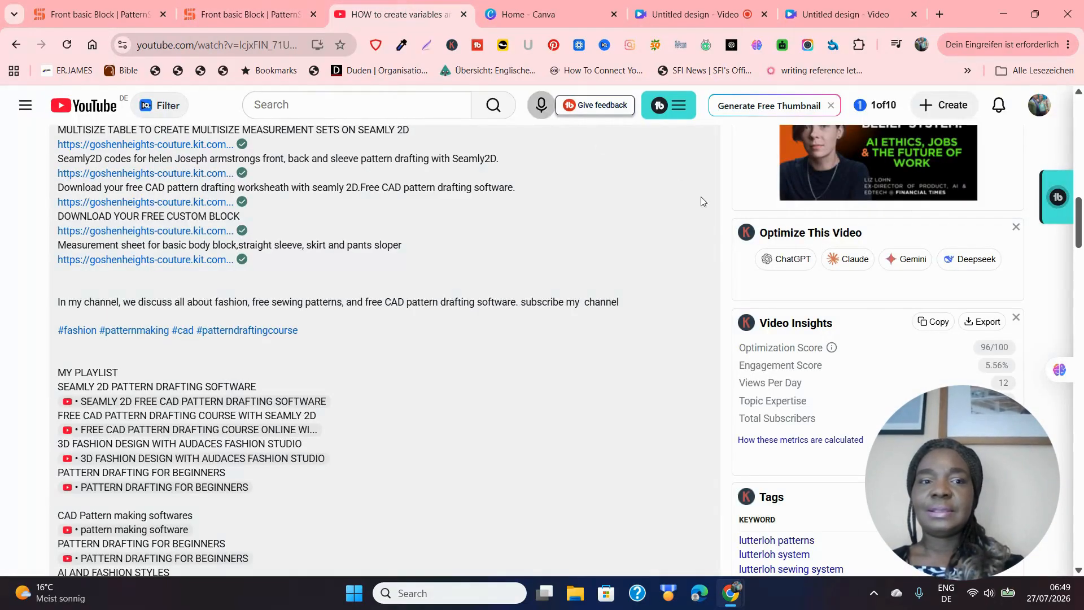
mouse_move(1079, 237)
mouse_down()
mouse_move(1080, 138)
mouse_move(1080, 254)
mouse_up()
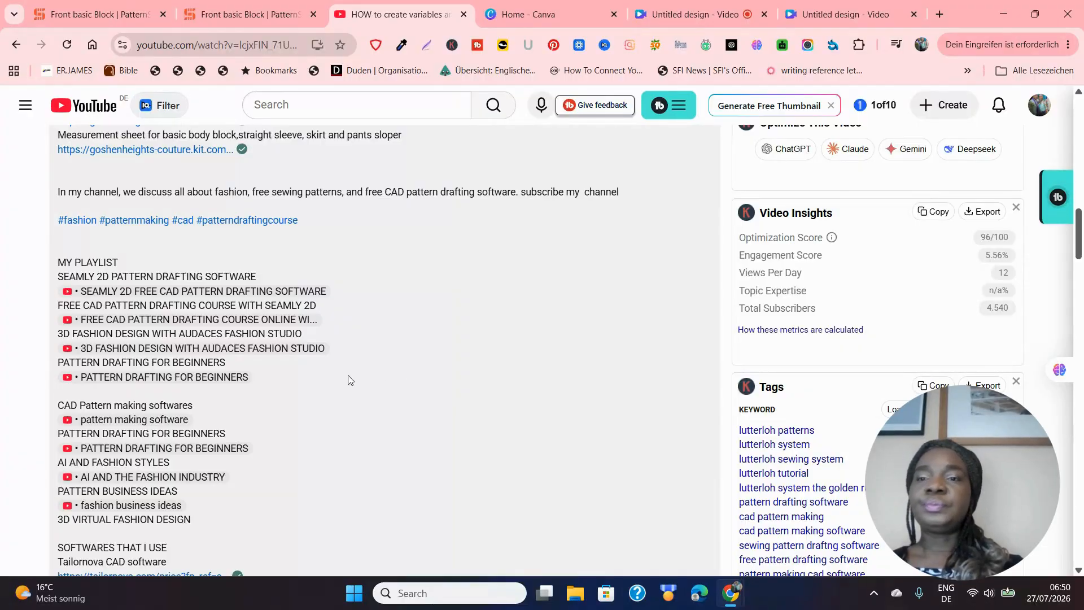
click(240, 17)
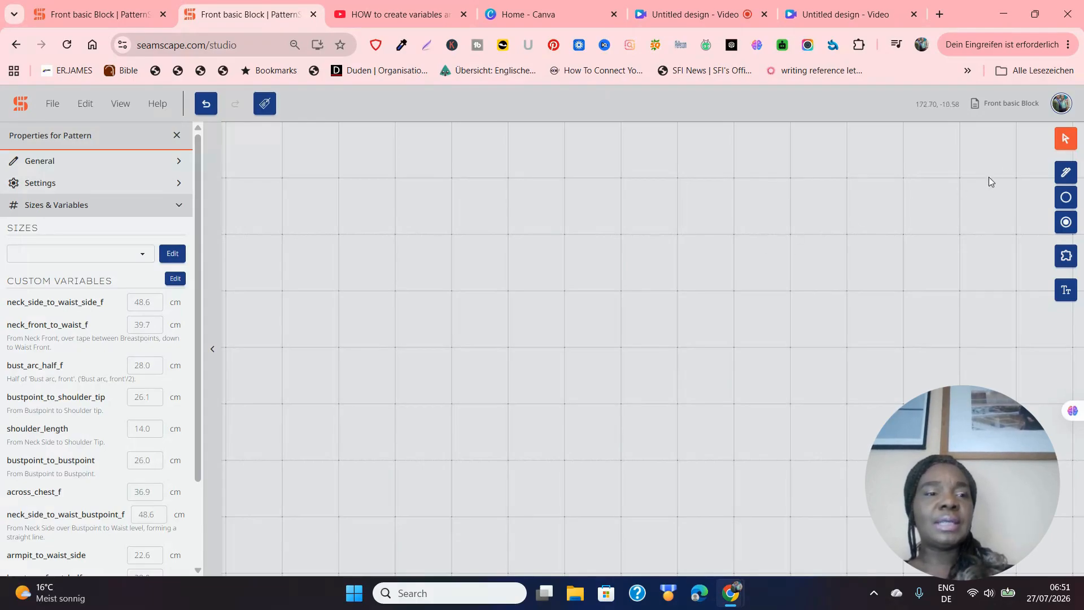
Draw a vertical construction line upward with the Pen tool and continue it horizontally to the right from its upper end.
click(1067, 173)
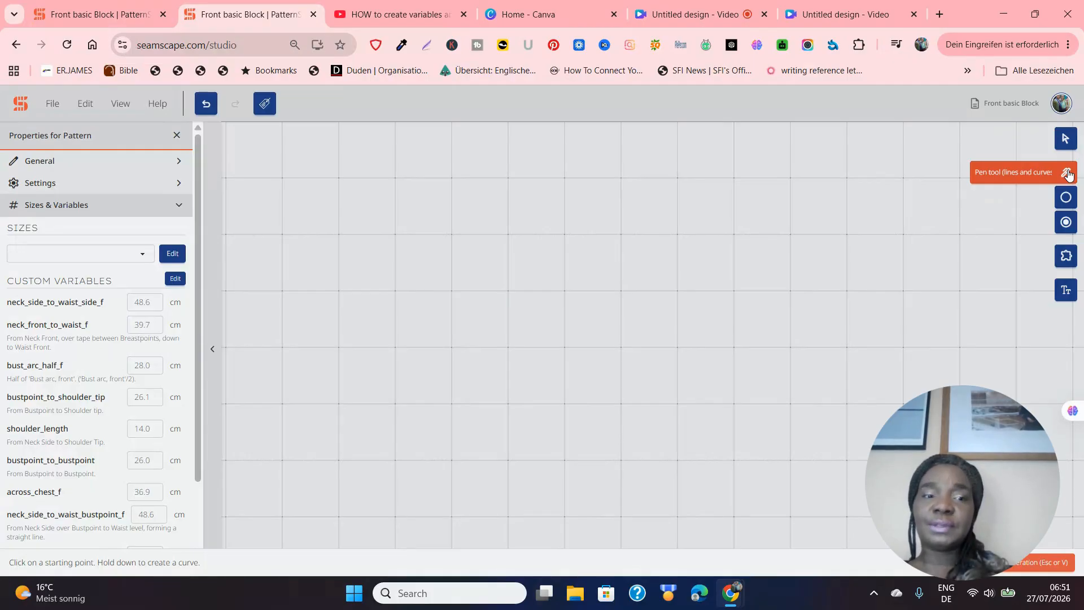
click(531, 378)
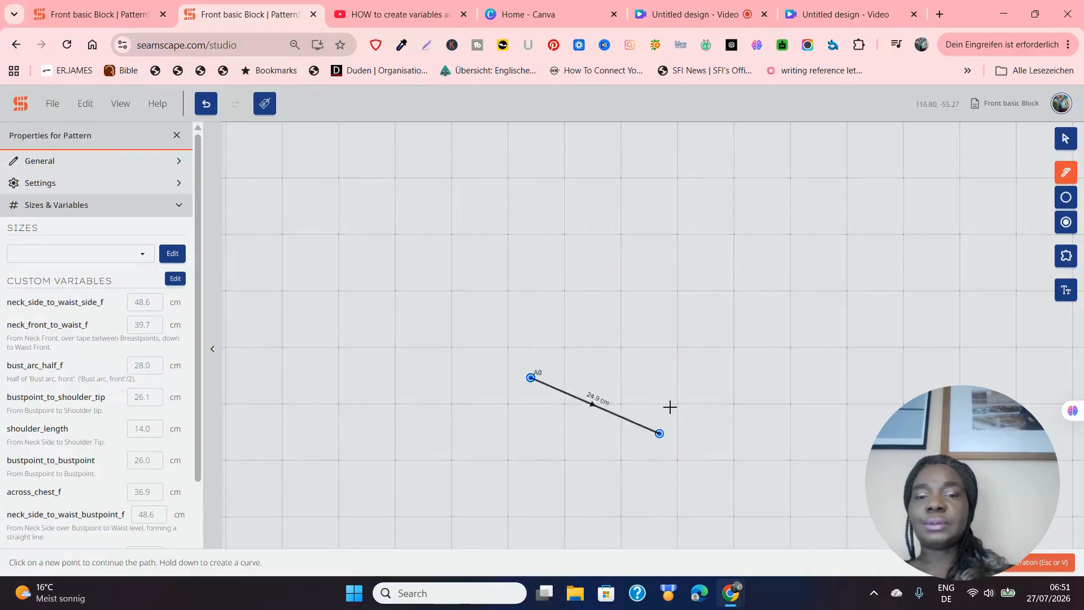
click(529, 158)
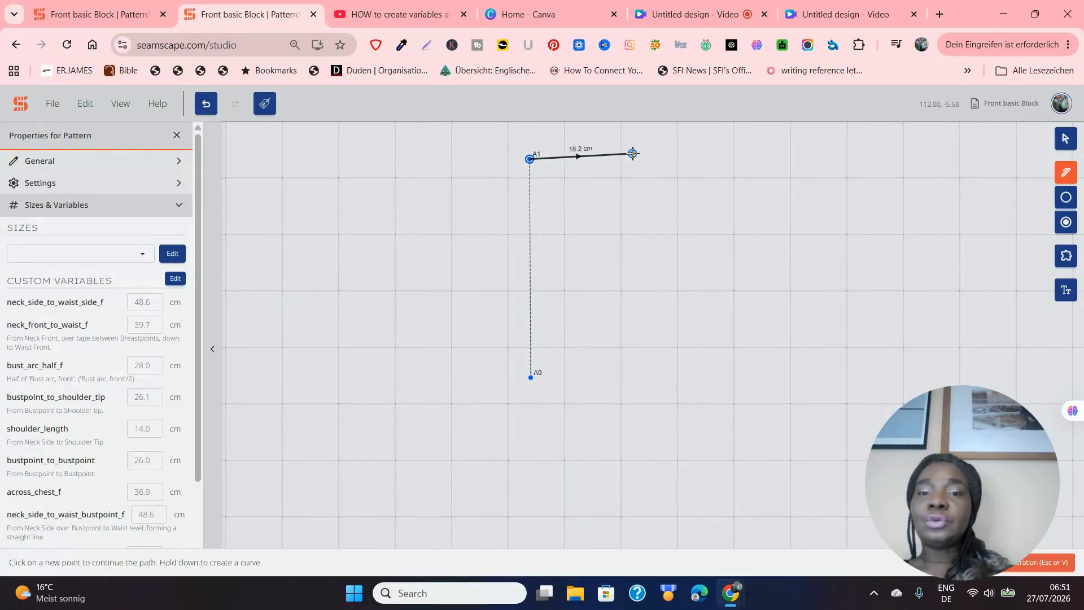
click(663, 158)
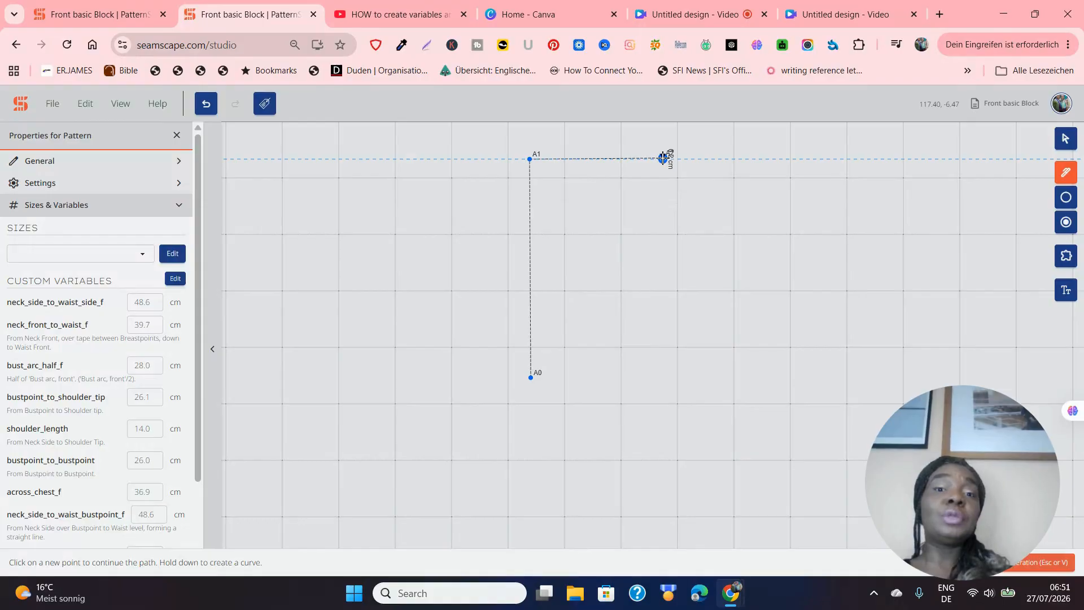
key(Escape)
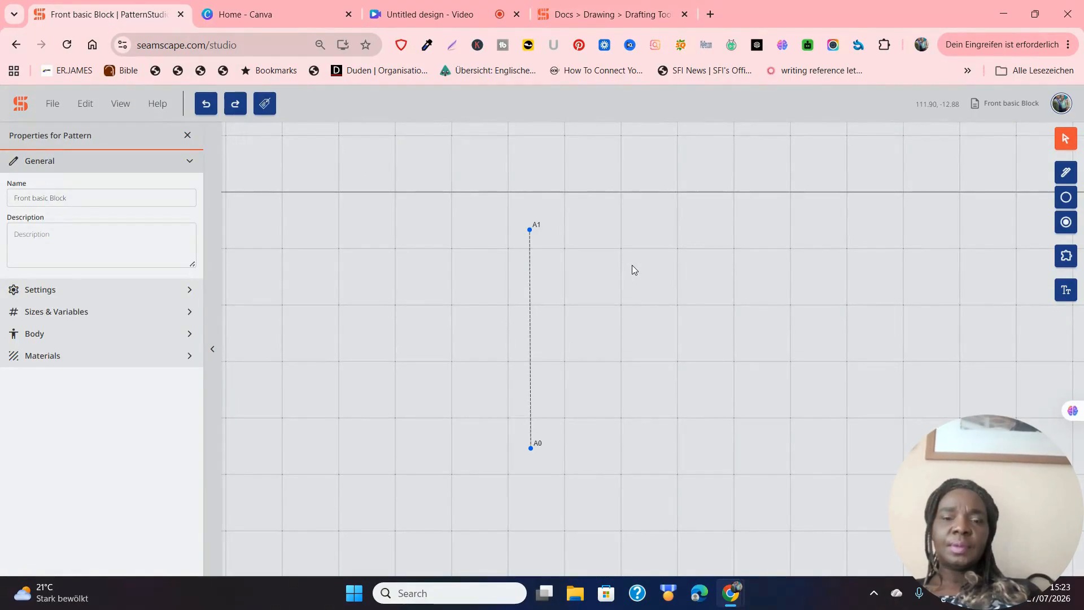
Draw a horizontal line from A1 to the right, ending at about X 120.5, Y -6.7.
click(1066, 176)
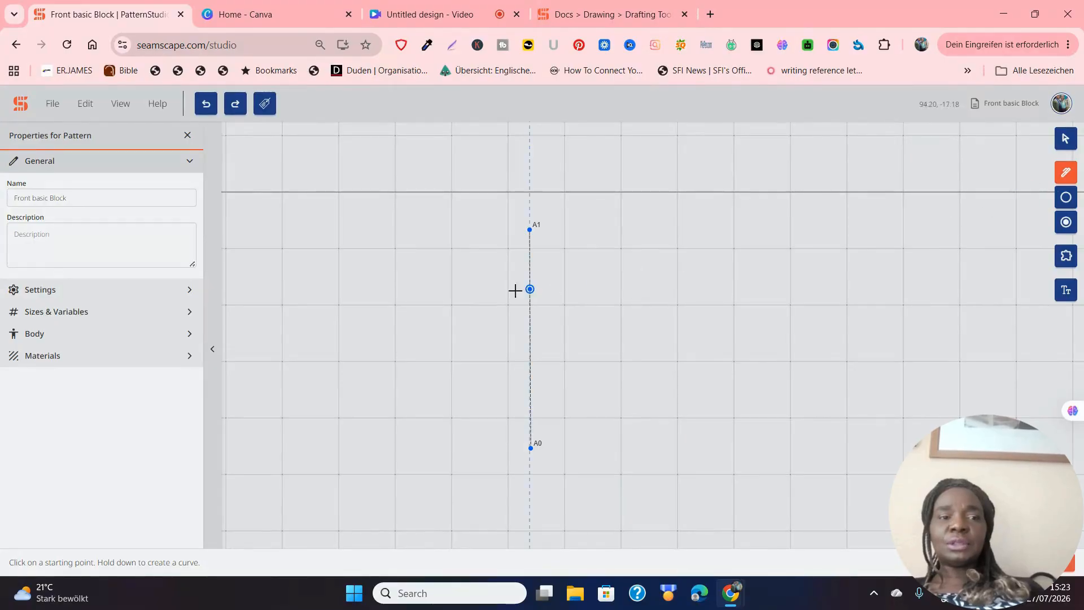
click(529, 230)
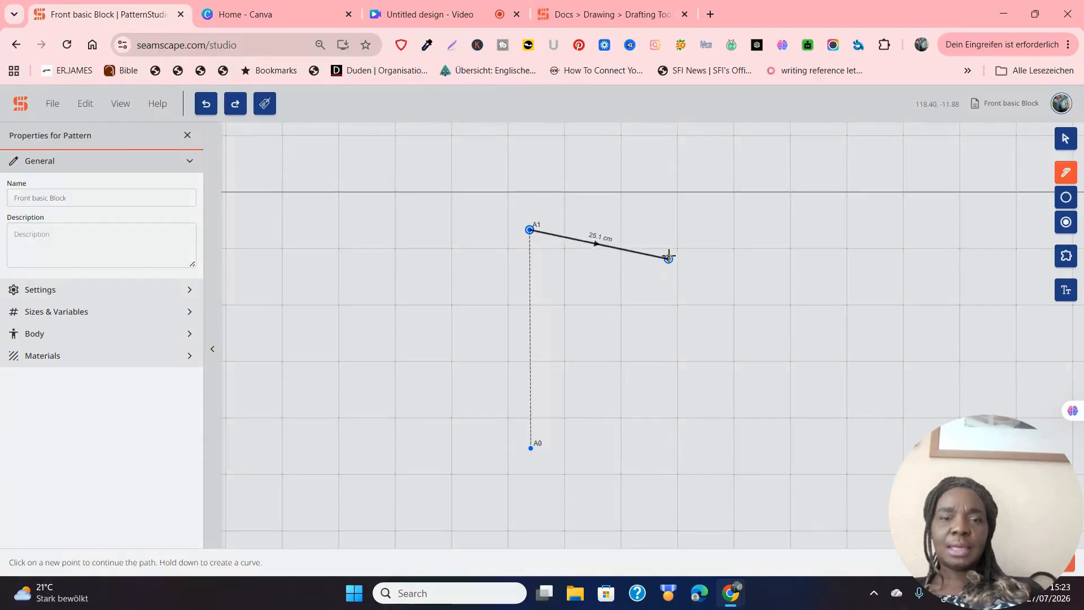
click(680, 230)
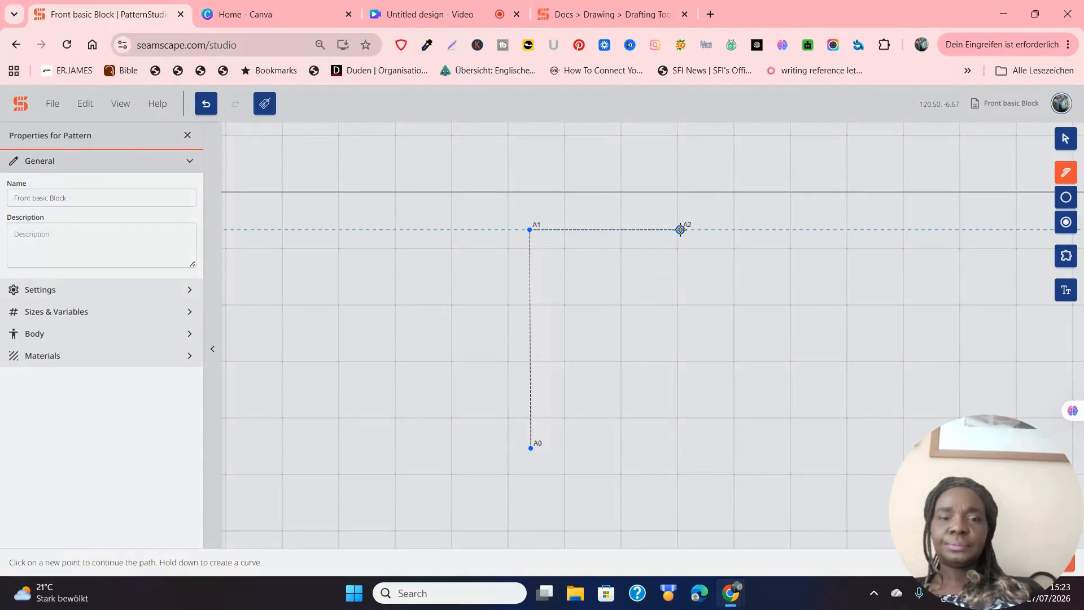
key(Escape)
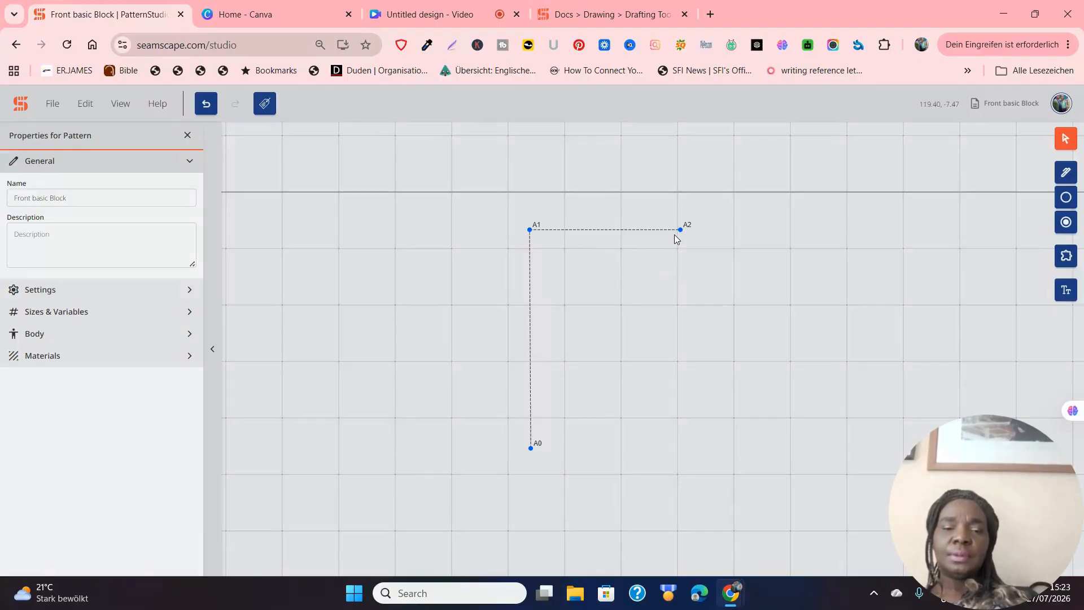
Draw a near-horizontal line from a point on the vertical line below A1 to about X 117.7, Y -16.7.
click(1065, 173)
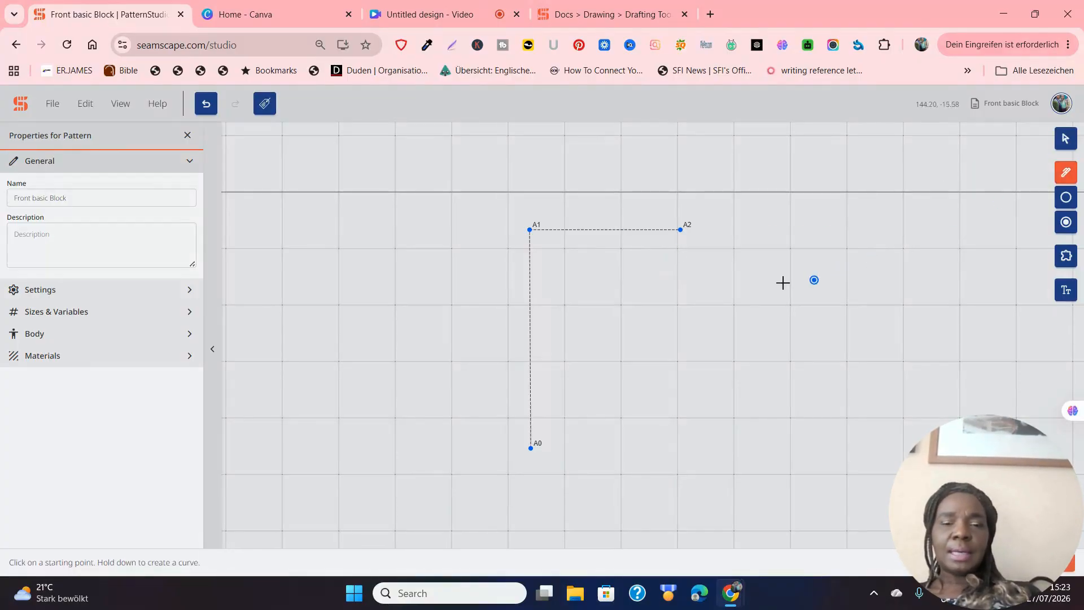
click(531, 286)
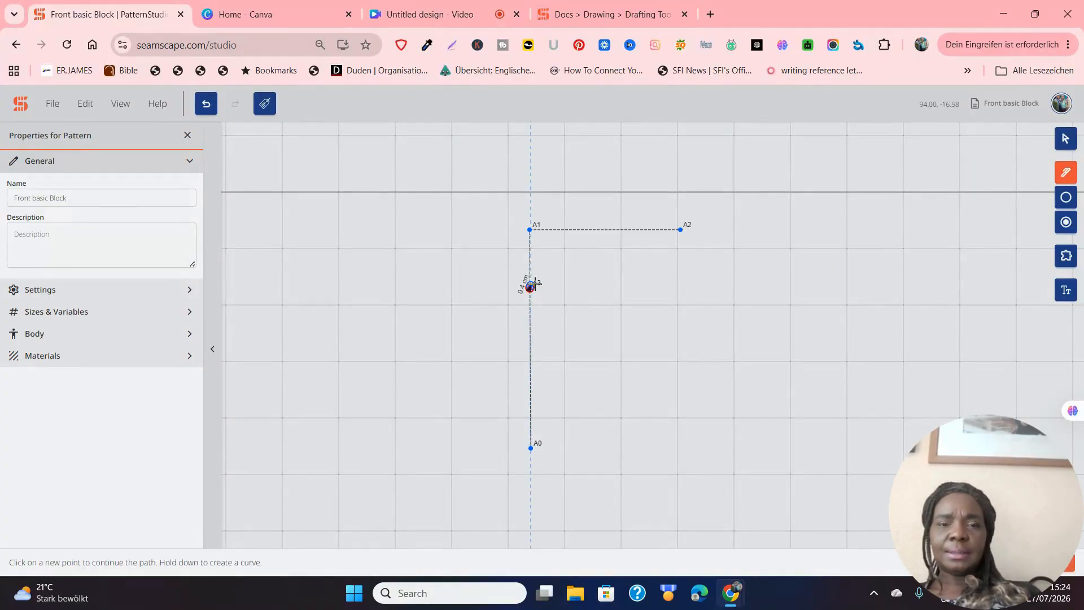
click(665, 286)
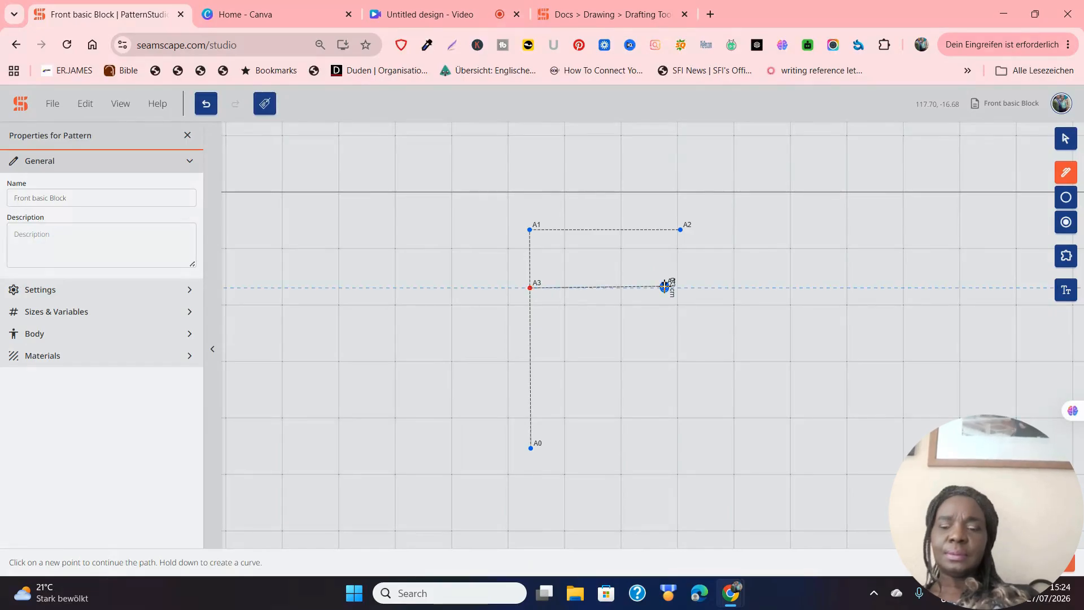
key(Escape)
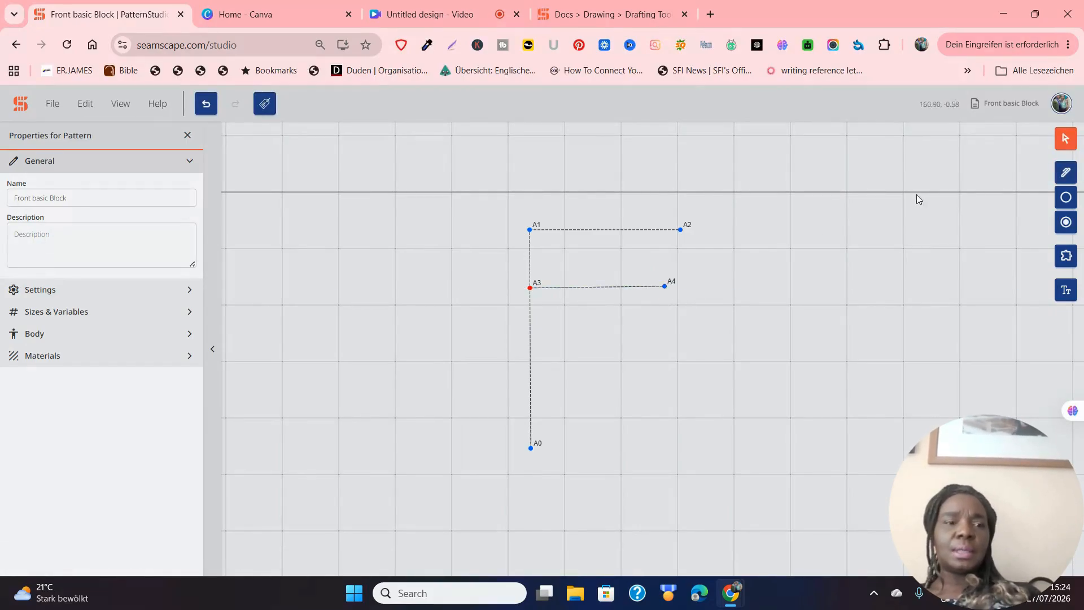
Draw a third near-horizontal line from the vertical line below A3, ending at about X 127.4, Y -24.7.
click(1067, 174)
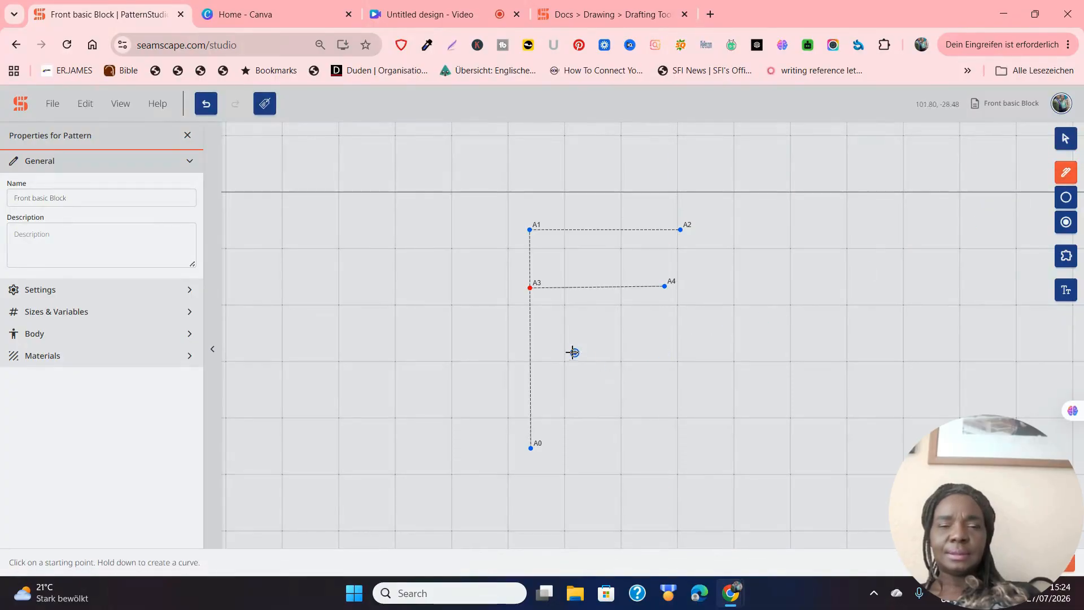
click(531, 333)
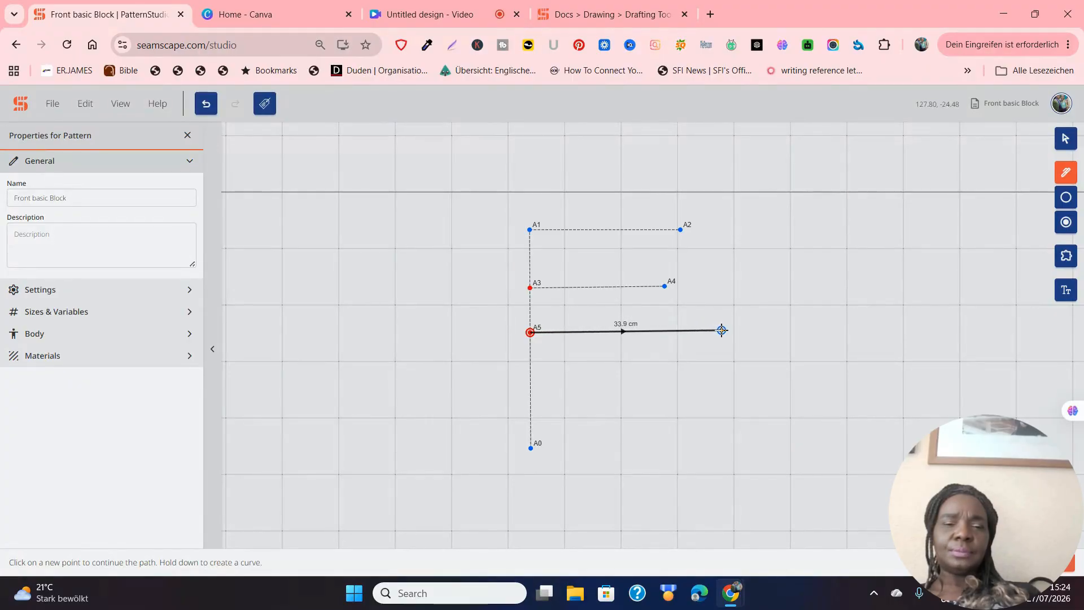
click(720, 331)
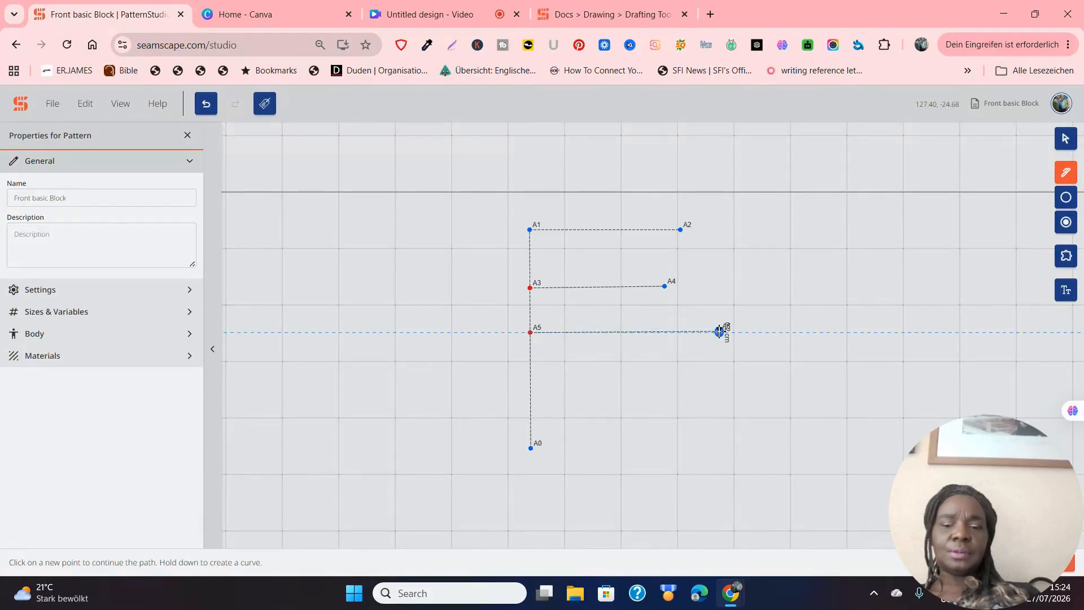
key(Escape)
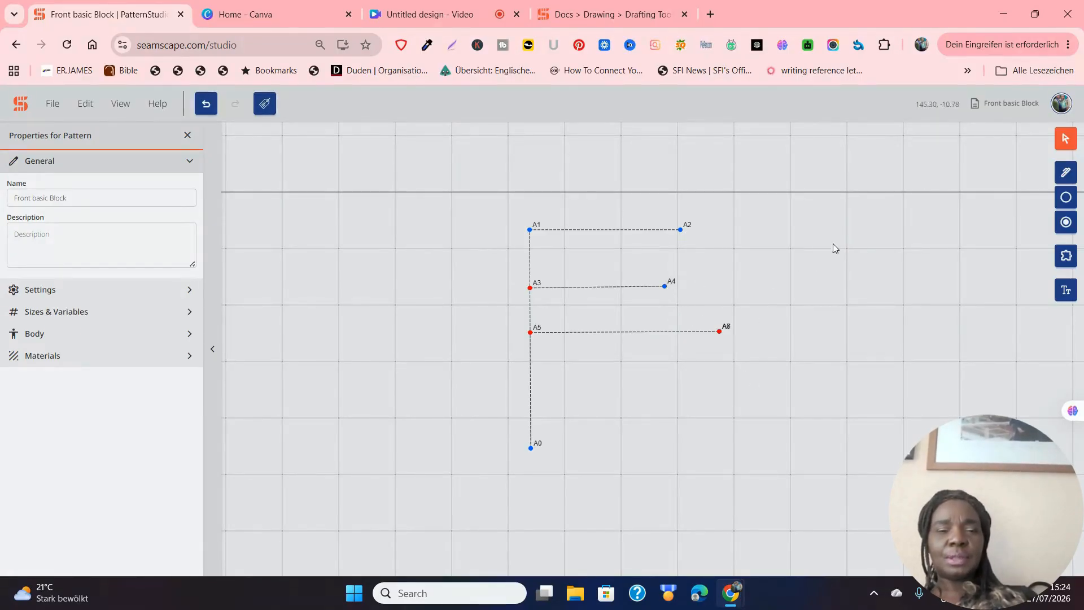
Draw a curved path with the Pen tool from A2 through A4 to the right end of the line starting at A5.
click(1064, 176)
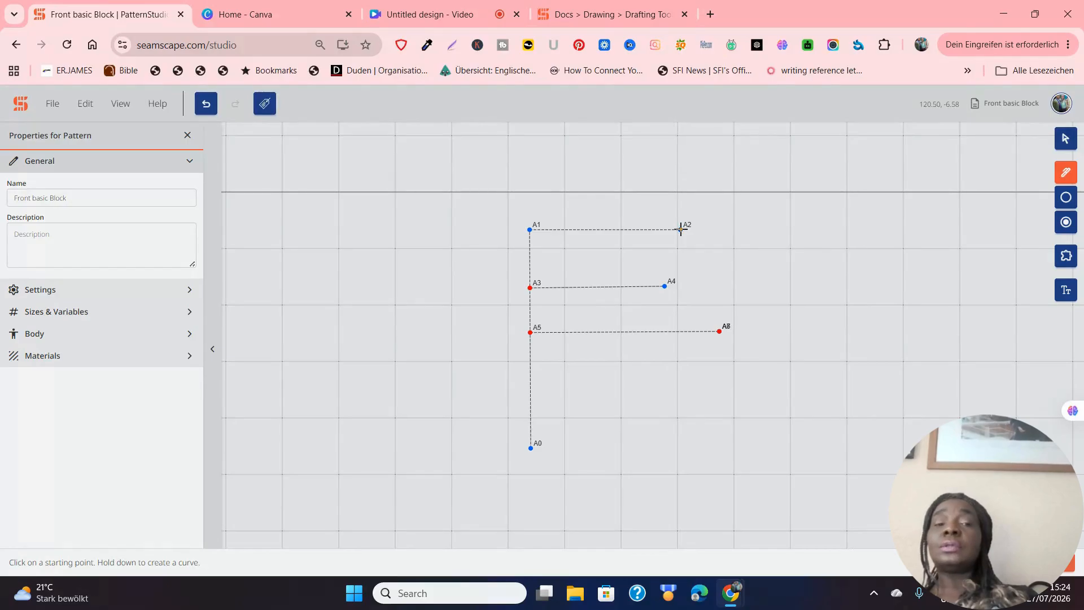
drag(681, 229, 676, 265)
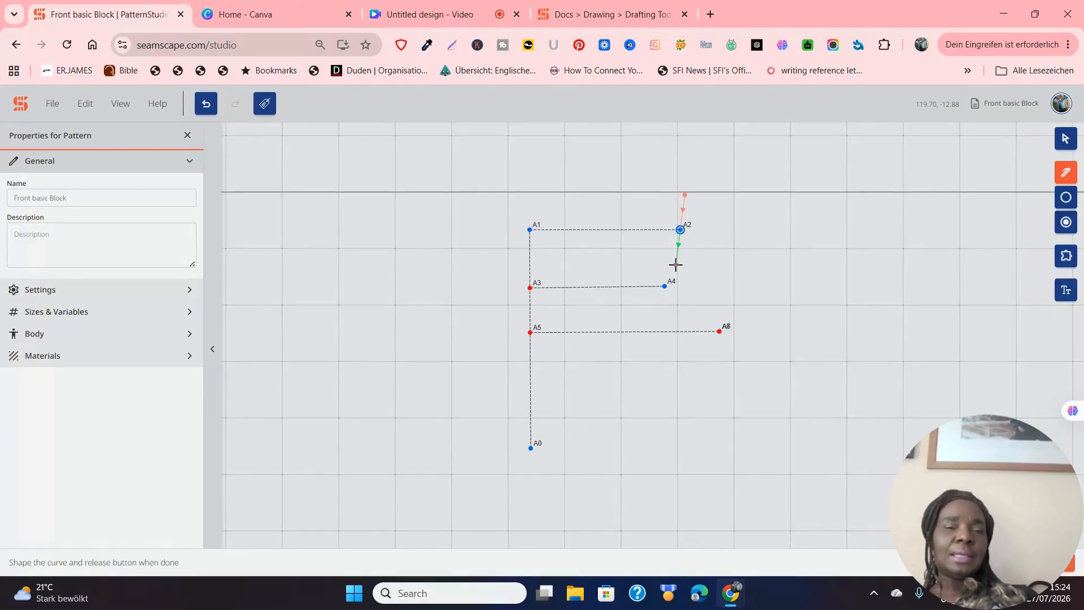
drag(676, 264, 717, 333)
key(Escape)
key(Escape)
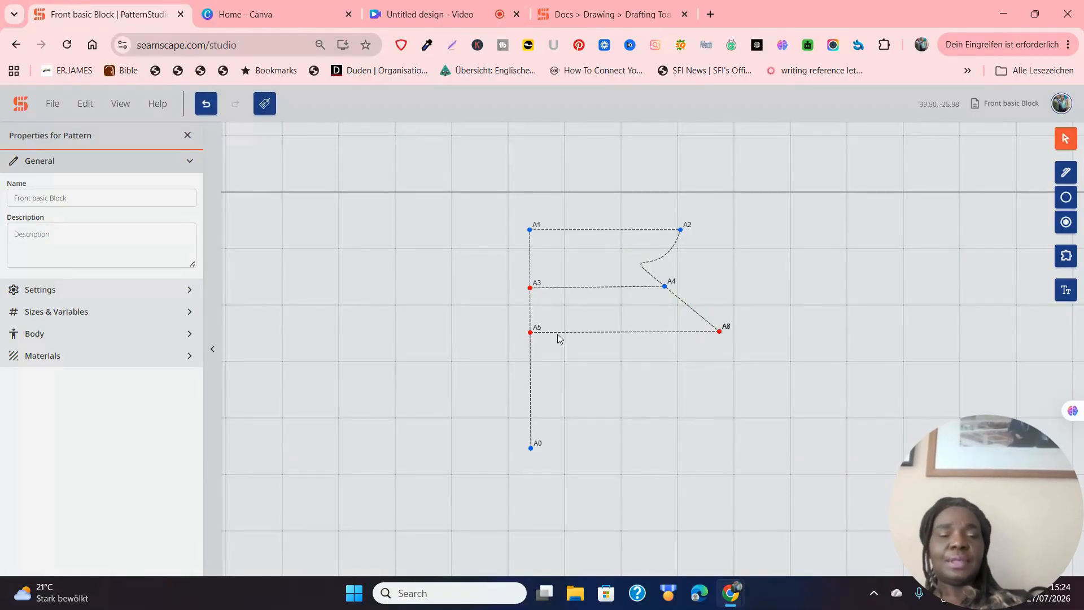
Reshape the curve by moving A4's mirrored handles to about 9.7 cm at 258°, and nudge A2 to about X 120.3, Y -6.7.
click(667, 260)
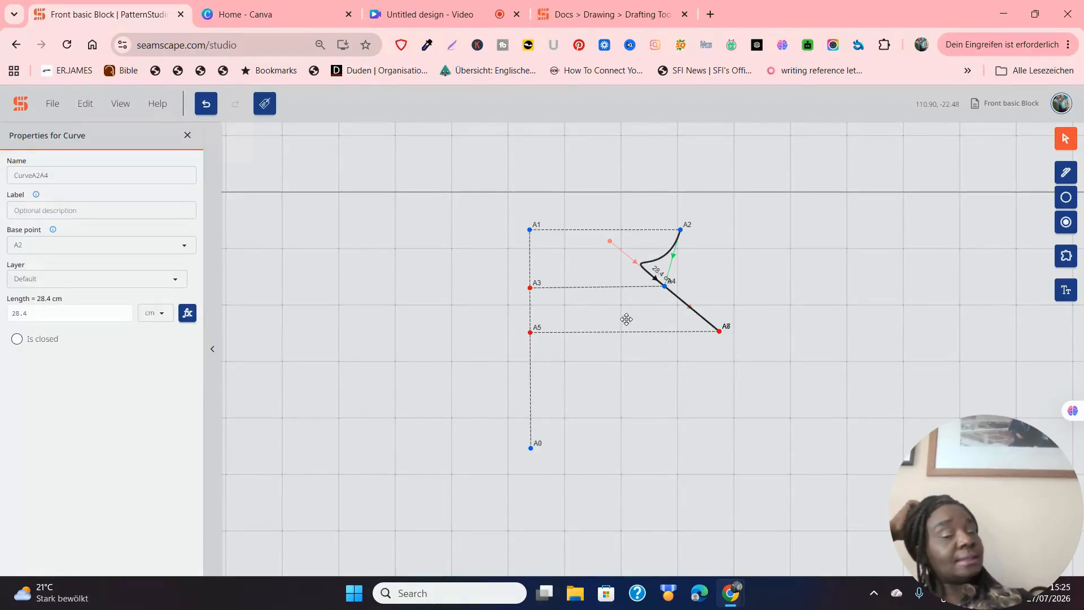
click(607, 243)
drag(607, 243, 672, 248)
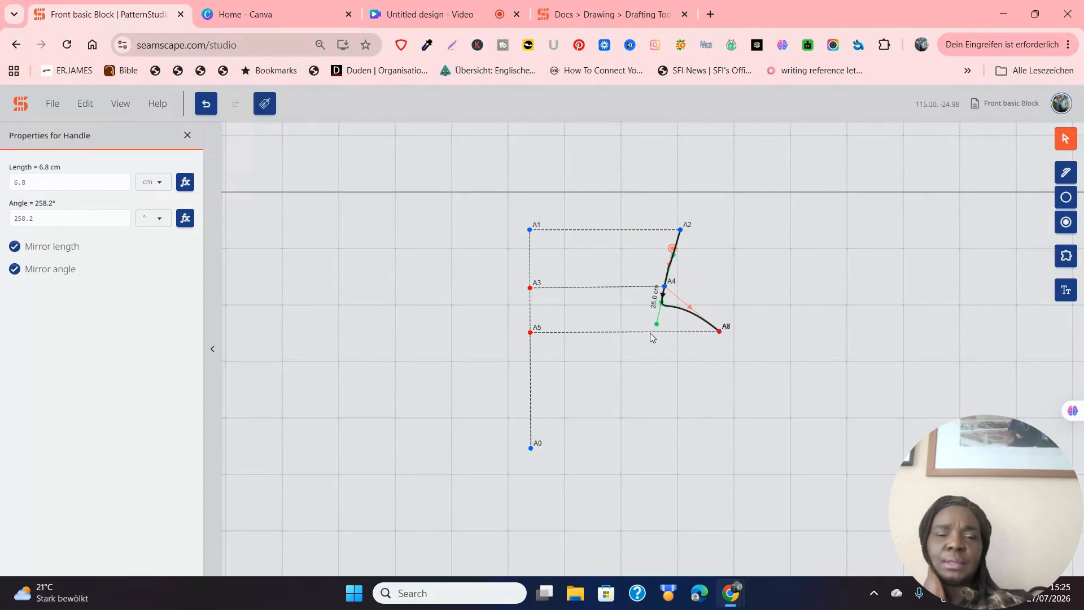
click(690, 308)
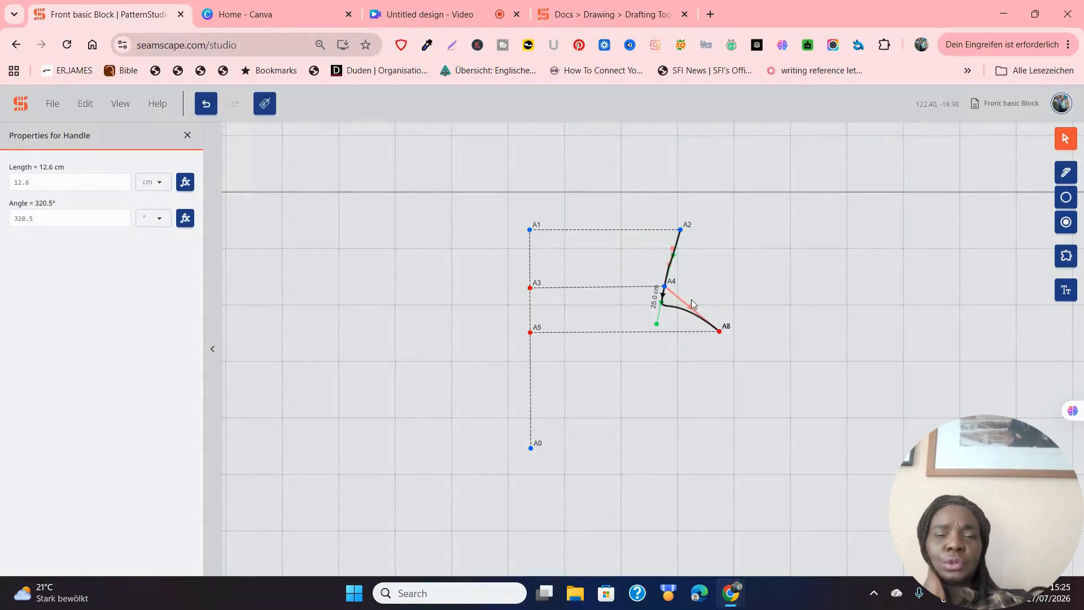
mouse_move(657, 326)
mouse_down()
mouse_move(678, 326)
mouse_move(654, 339)
mouse_up()
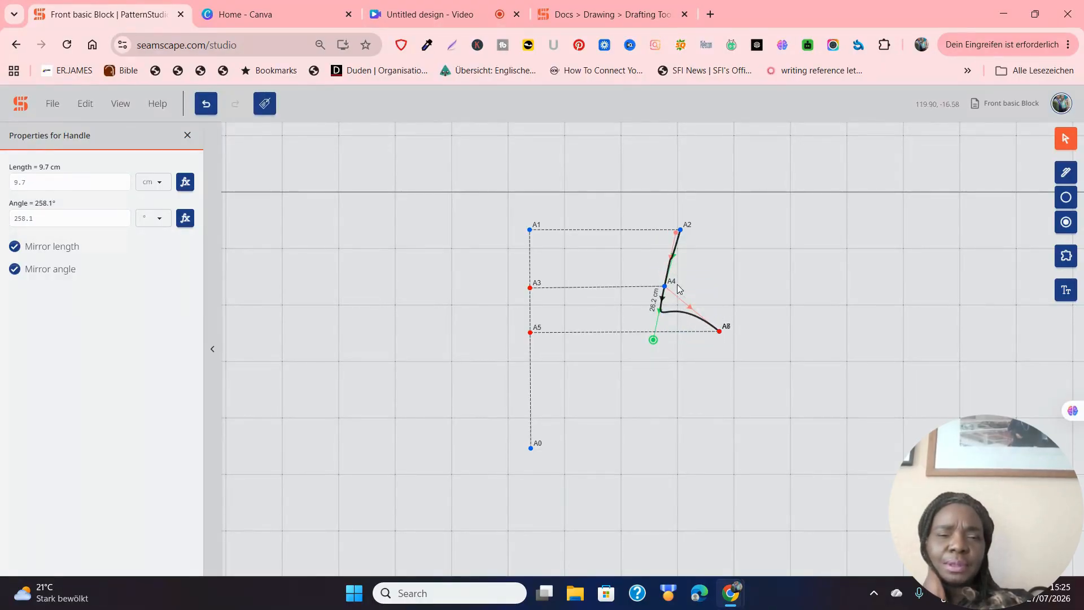
drag(676, 234, 678, 231)
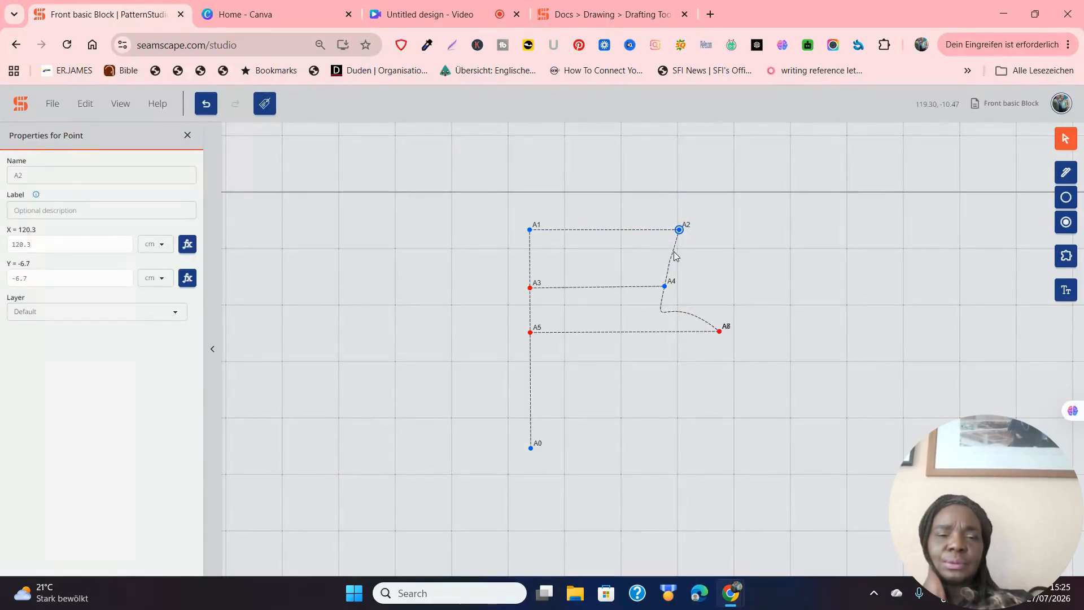
Fine-tune the curve by adjusting A4's mirrored handles to about 7.6 cm at 258.5°.
click(674, 257)
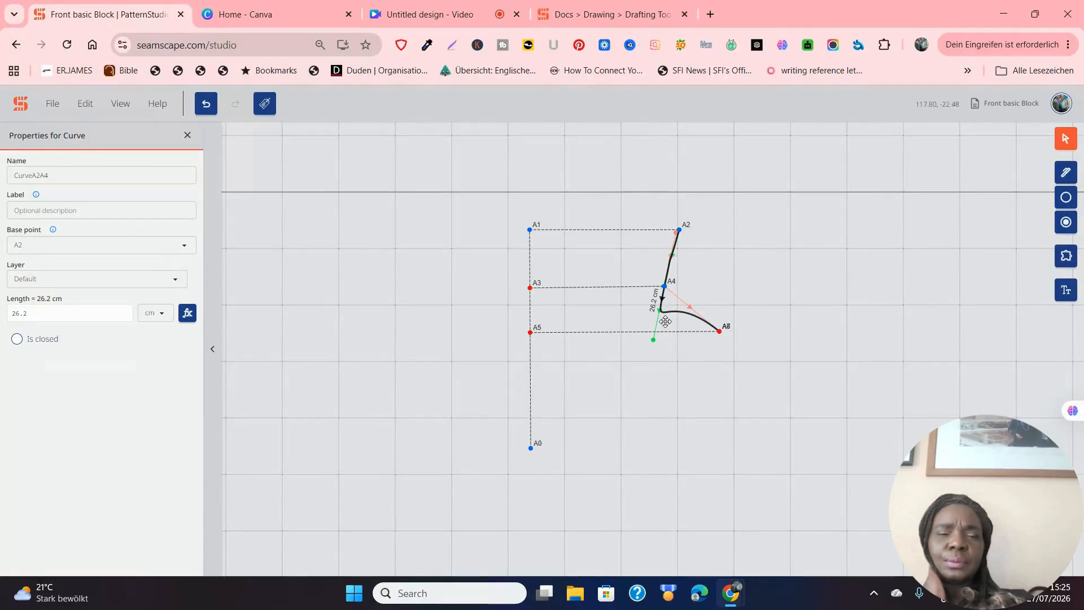
click(654, 334)
mouse_move(654, 333)
mouse_down()
mouse_move(665, 310)
mouse_move(652, 328)
mouse_up()
click(700, 315)
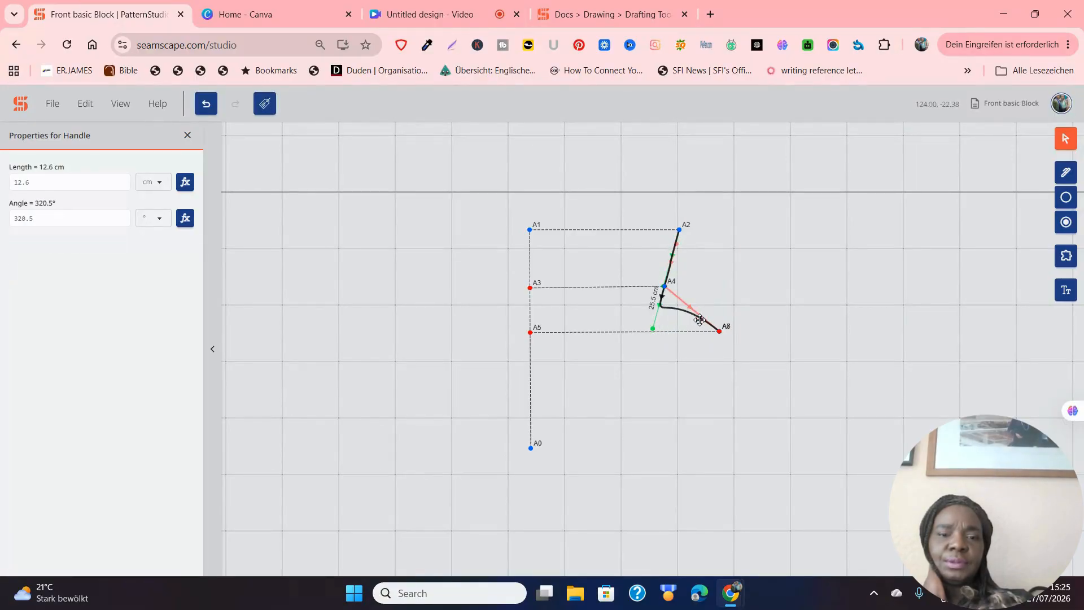
click(683, 312)
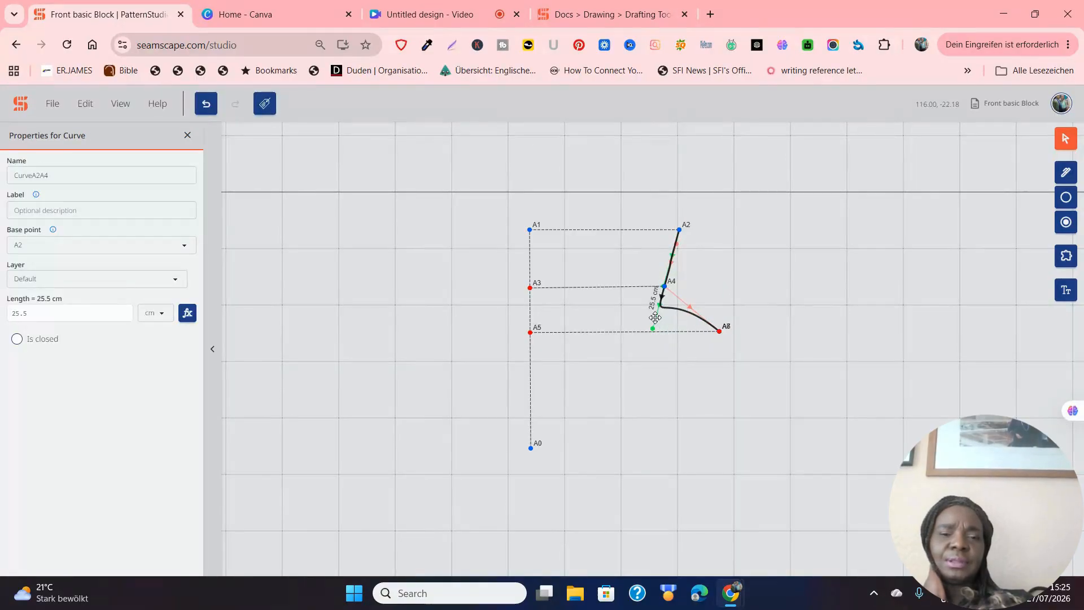
drag(653, 329, 648, 328)
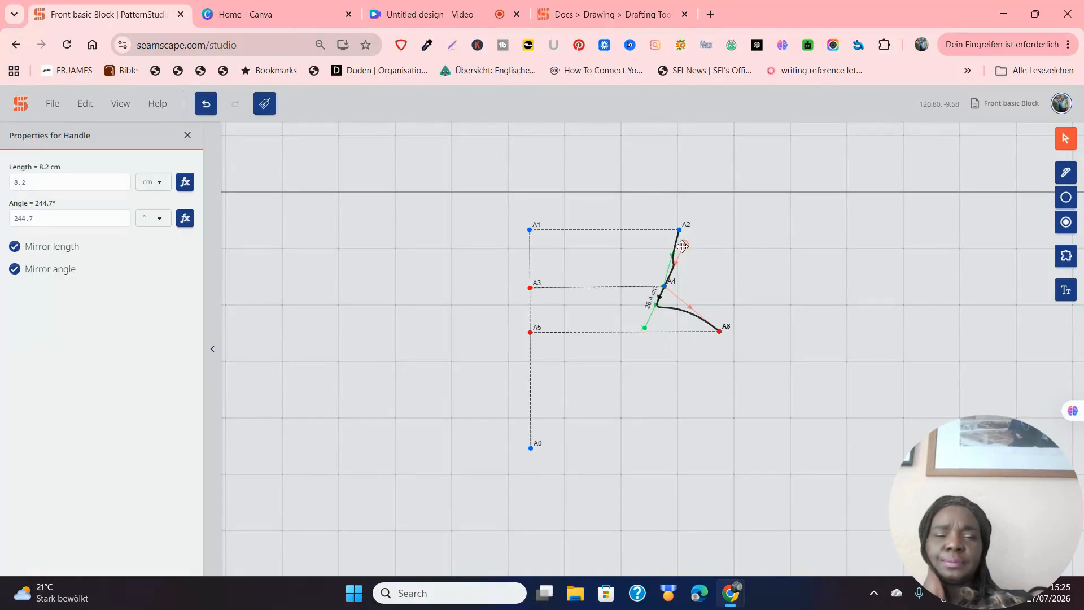
drag(683, 246, 672, 245)
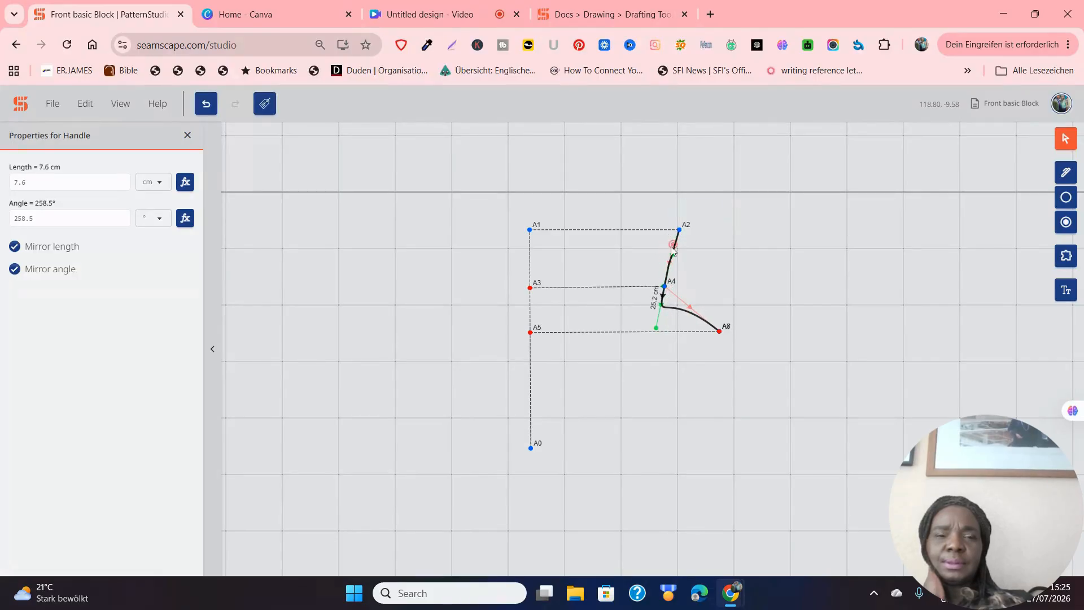
Try other positions for A4's mirrored handles on the curve, ending at about 5.8 cm at 252.8°.
click(694, 311)
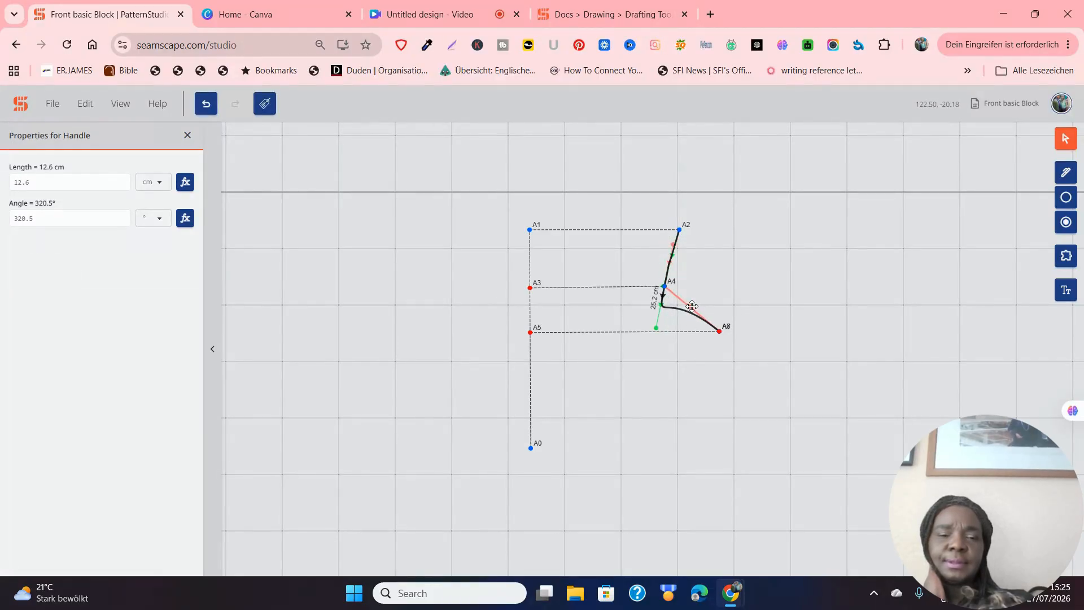
mouse_move(656, 325)
mouse_down()
mouse_move(656, 303)
mouse_move(663, 318)
mouse_up()
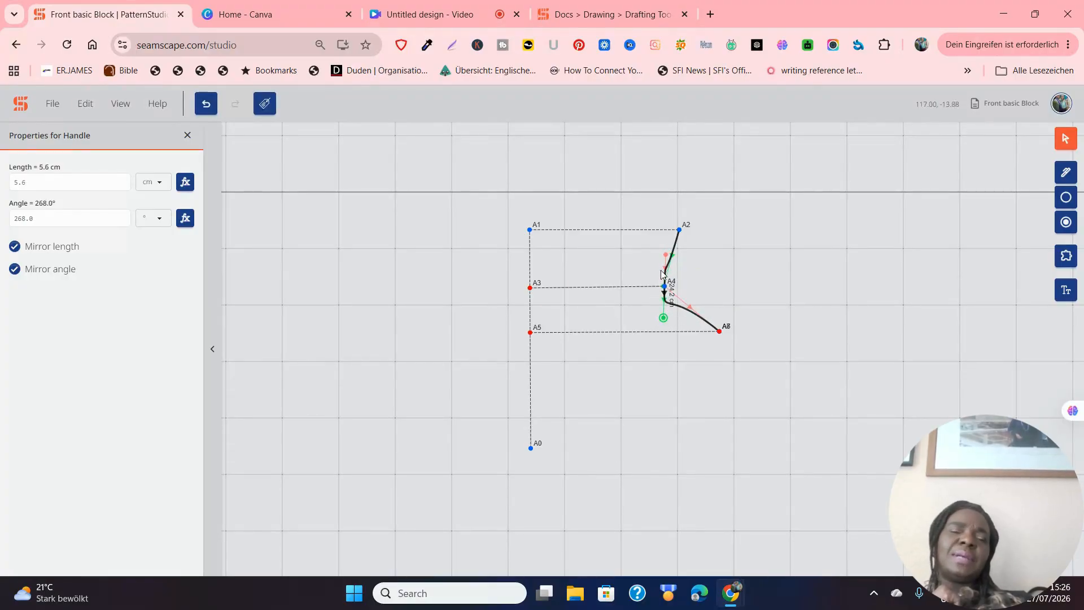
drag(666, 256, 670, 250)
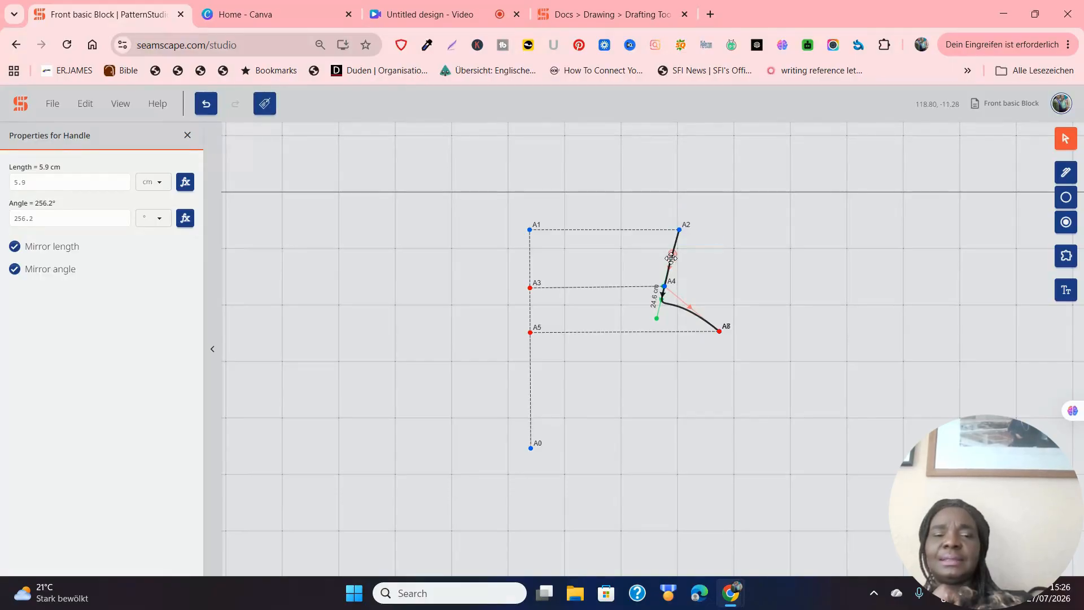
click(688, 307)
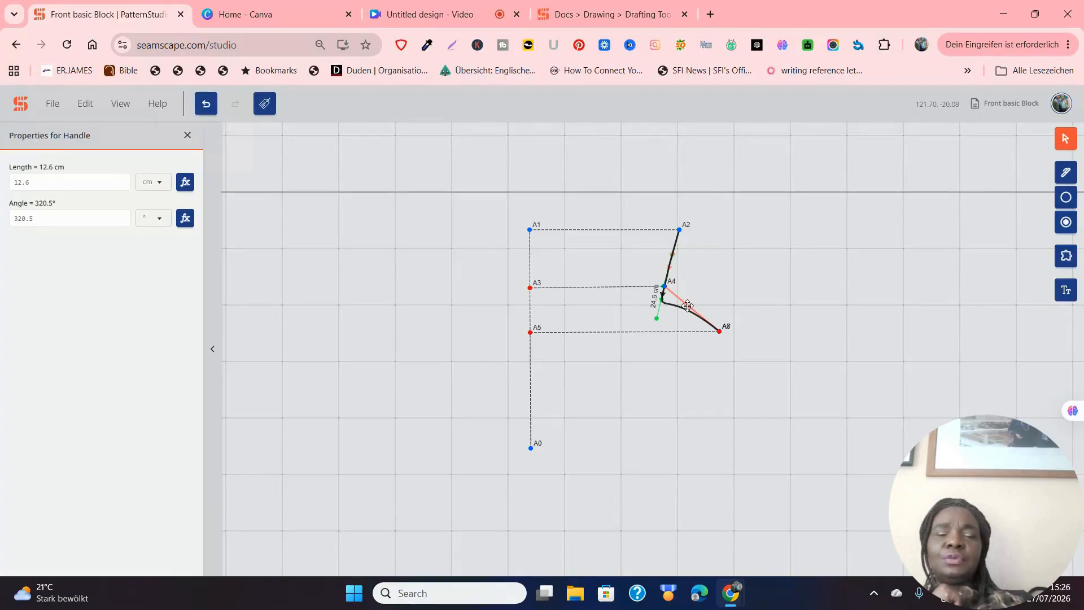
drag(656, 315, 689, 312)
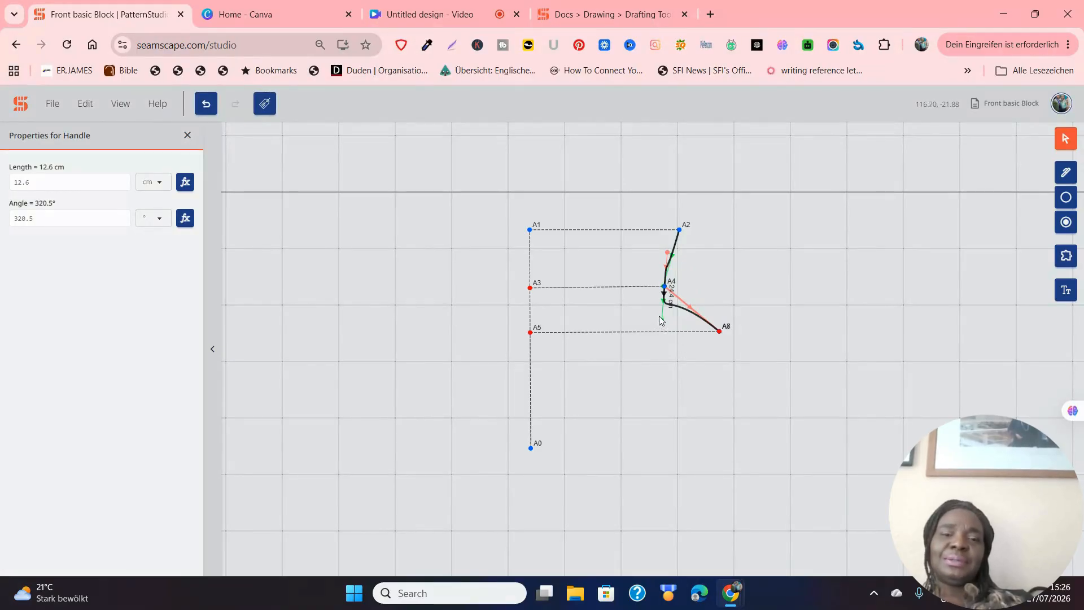
drag(661, 317, 657, 317)
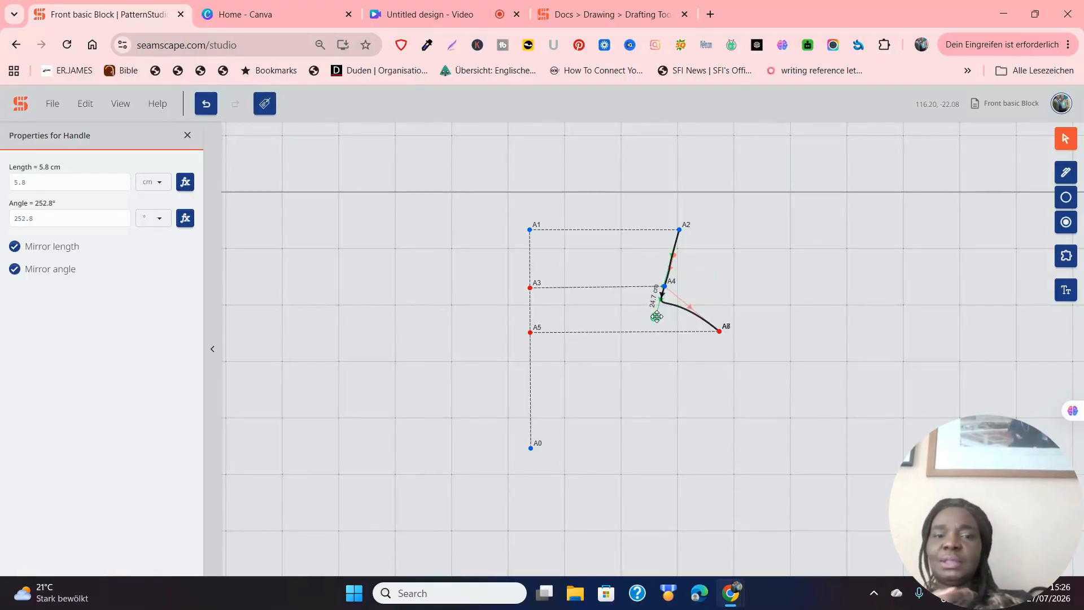
click(689, 307)
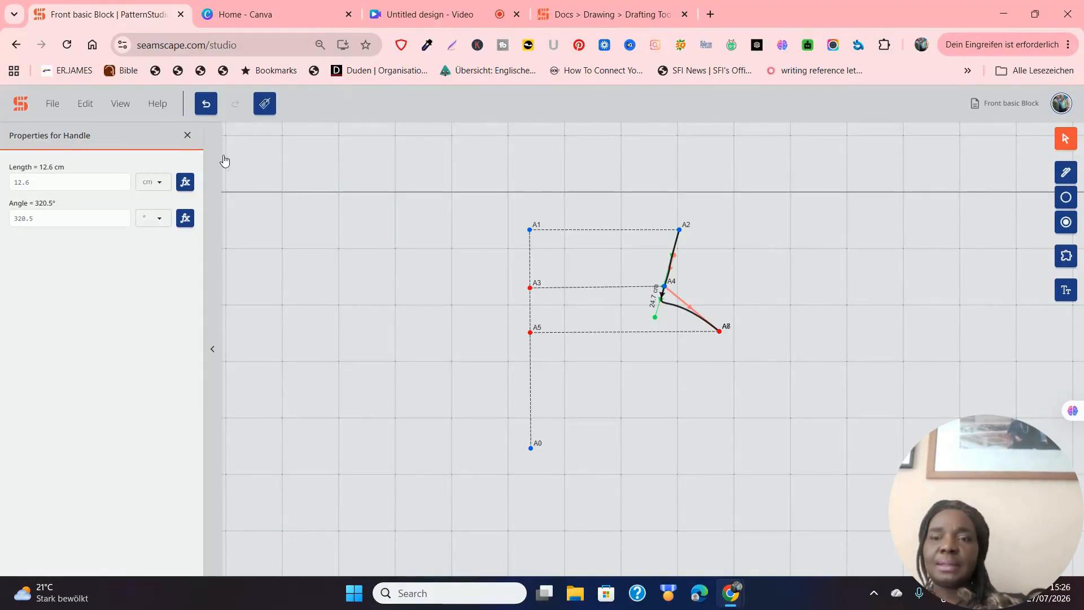
Undo the handle adjustments and the whole curved path from A2 through A4 to A6.
click(206, 104)
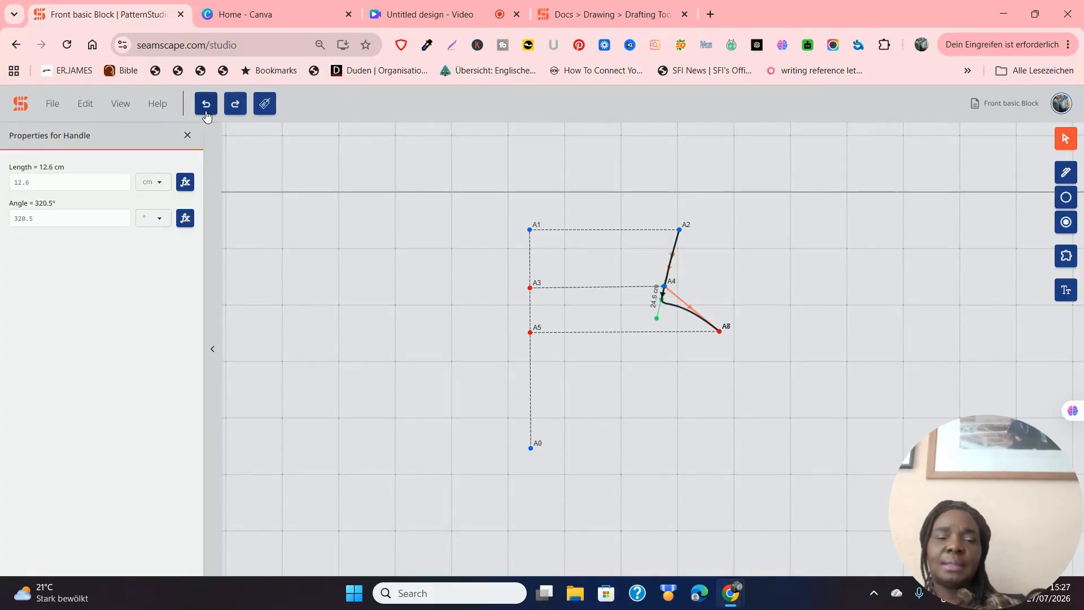
click(205, 113)
click(206, 112)
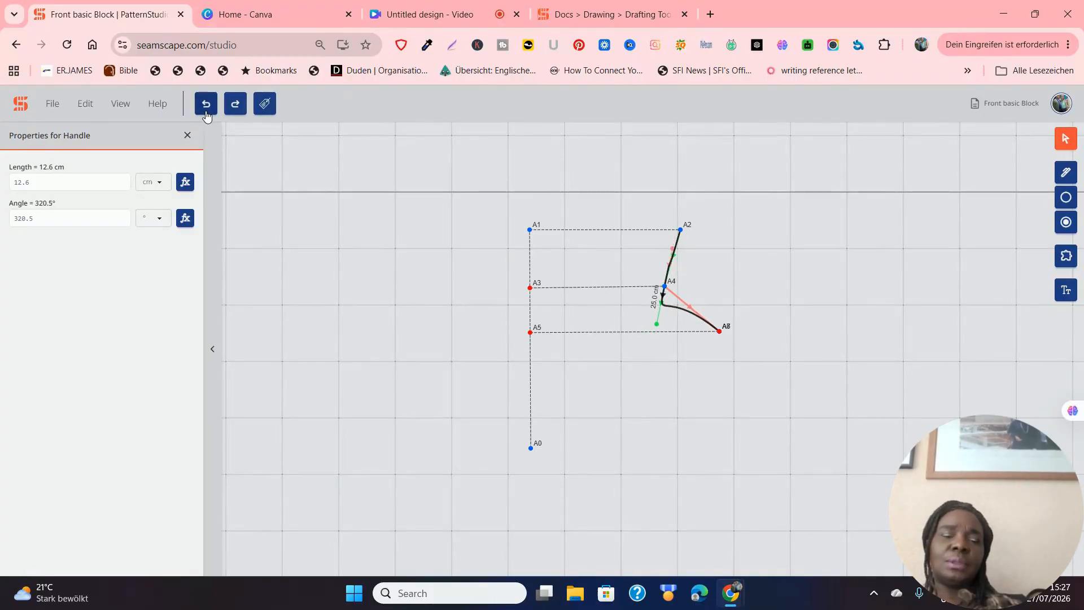
click(205, 113)
click(205, 112)
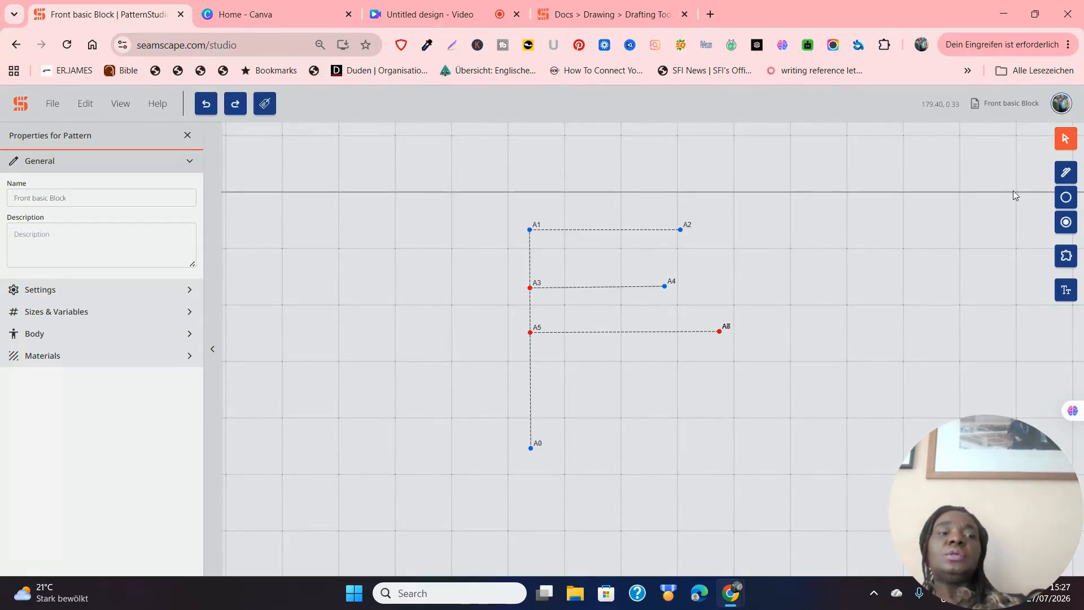
Draw a straight line from A2 to A4 with the Pen tool, about 10.4 cm long.
click(1065, 172)
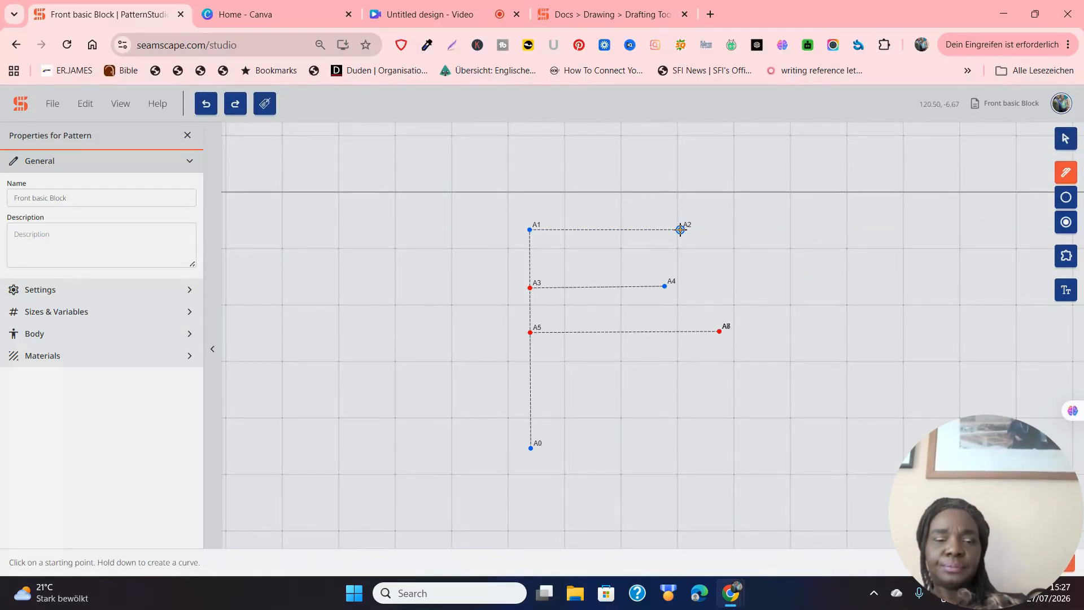
click(680, 229)
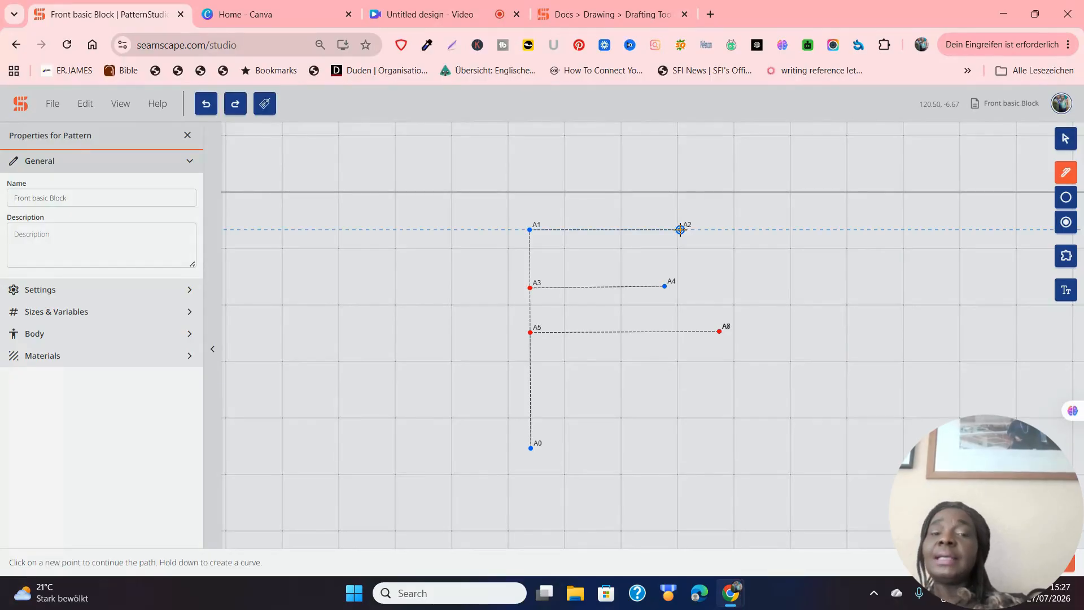
double_click(669, 286)
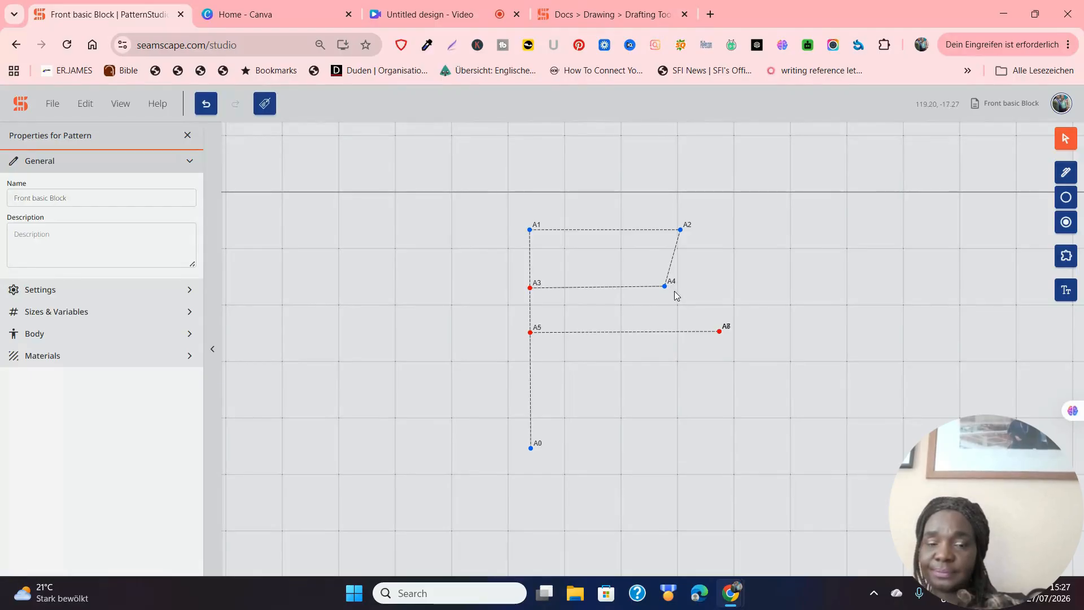
Draw a curve segment about 12.6 cm long from A4 to the right end of the line starting at A5.
click(1066, 173)
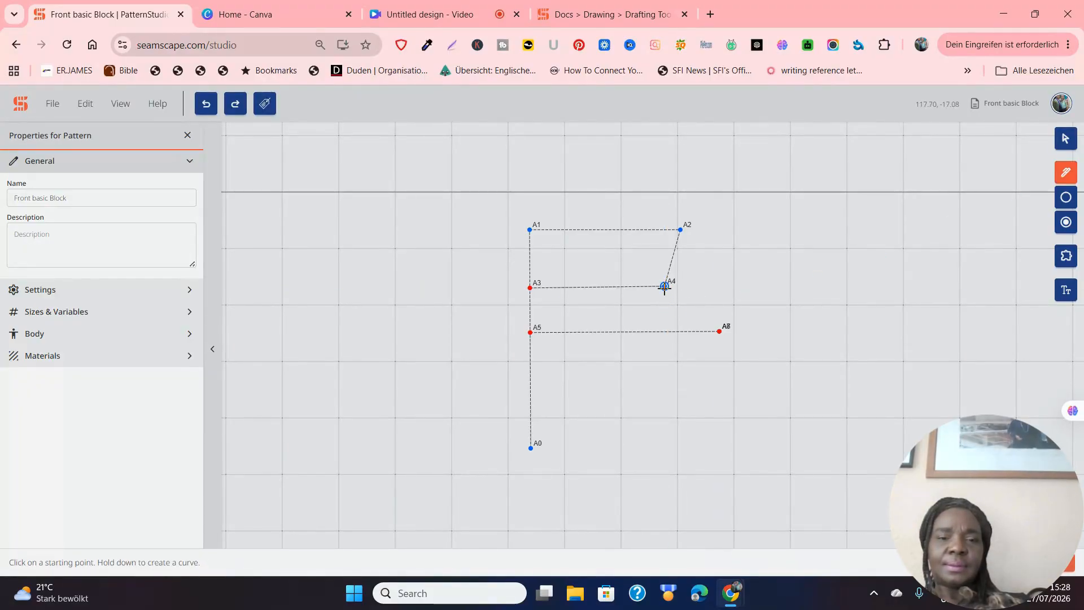
drag(664, 286, 719, 331)
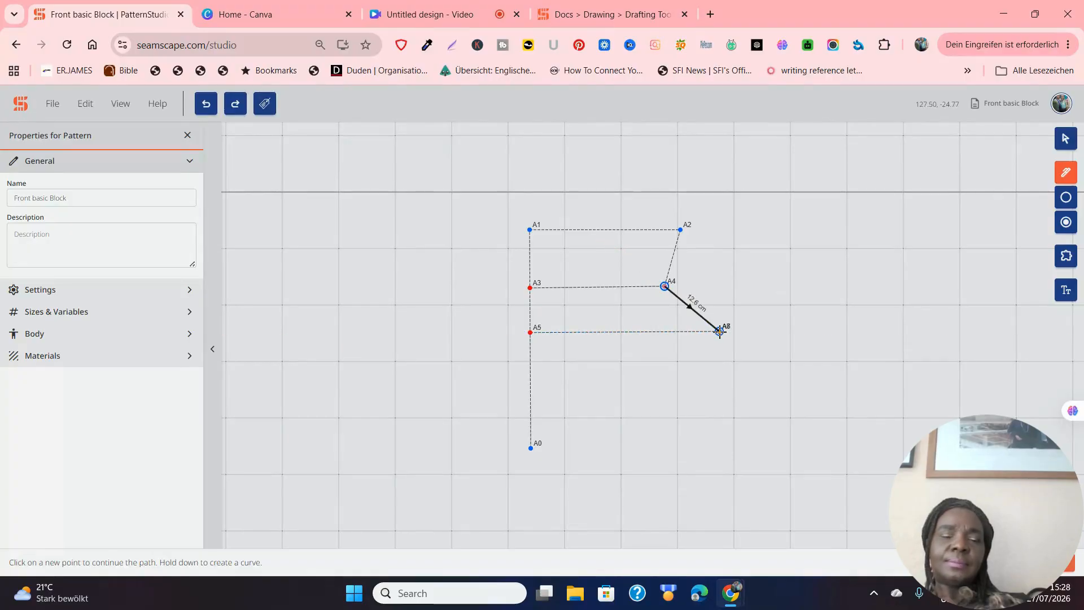
key(Return)
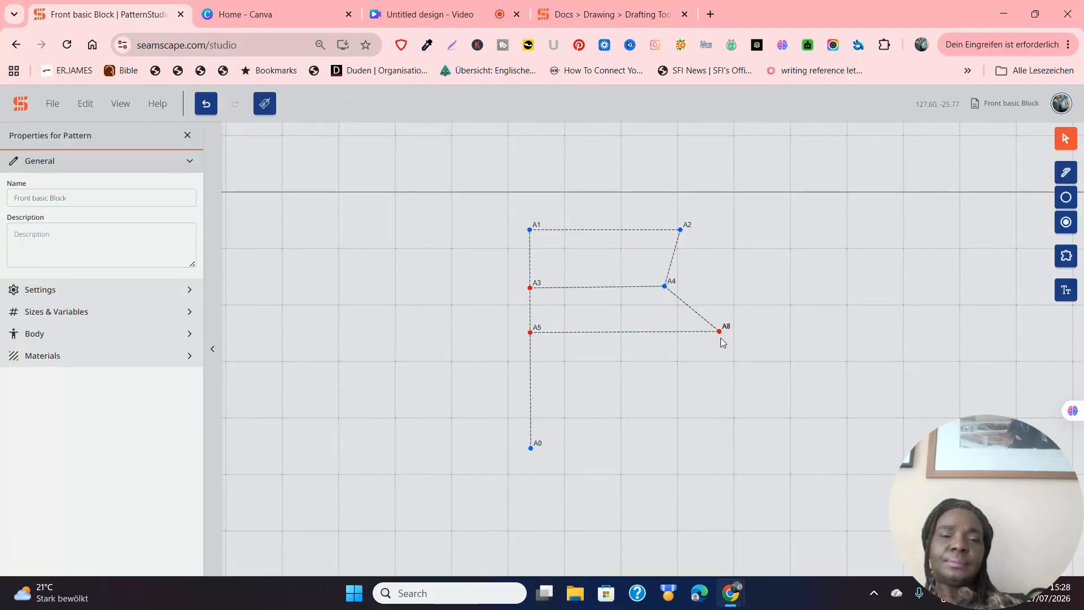
Try to bend the segment from A4 to A6 using its handle, and select the A2–A4 line and the curve.
click(690, 312)
mouse_move(691, 306)
mouse_down()
mouse_move(678, 306)
mouse_move(683, 319)
mouse_up()
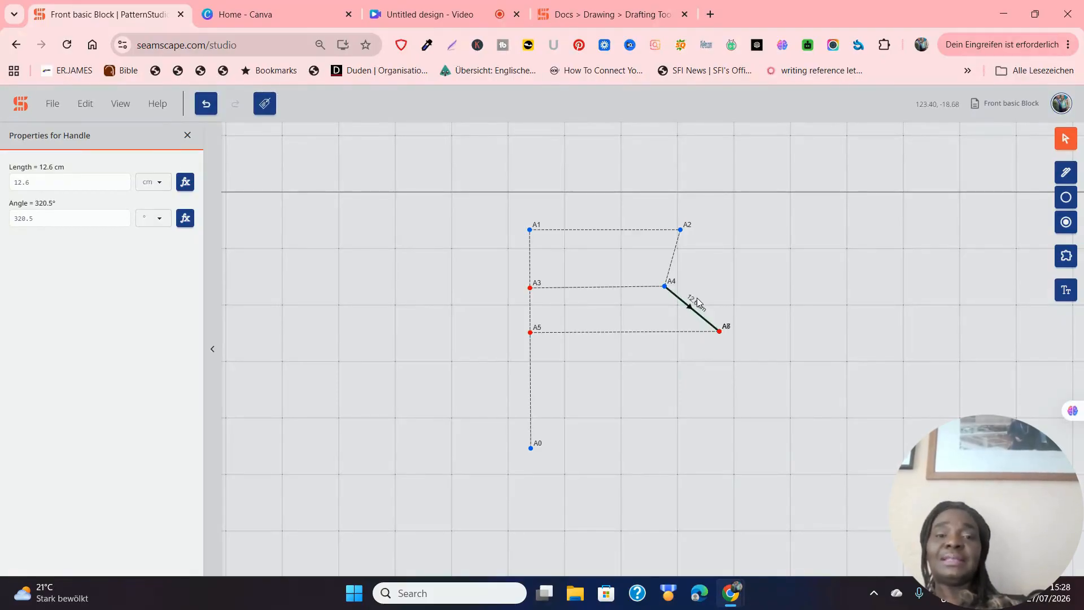
click(672, 263)
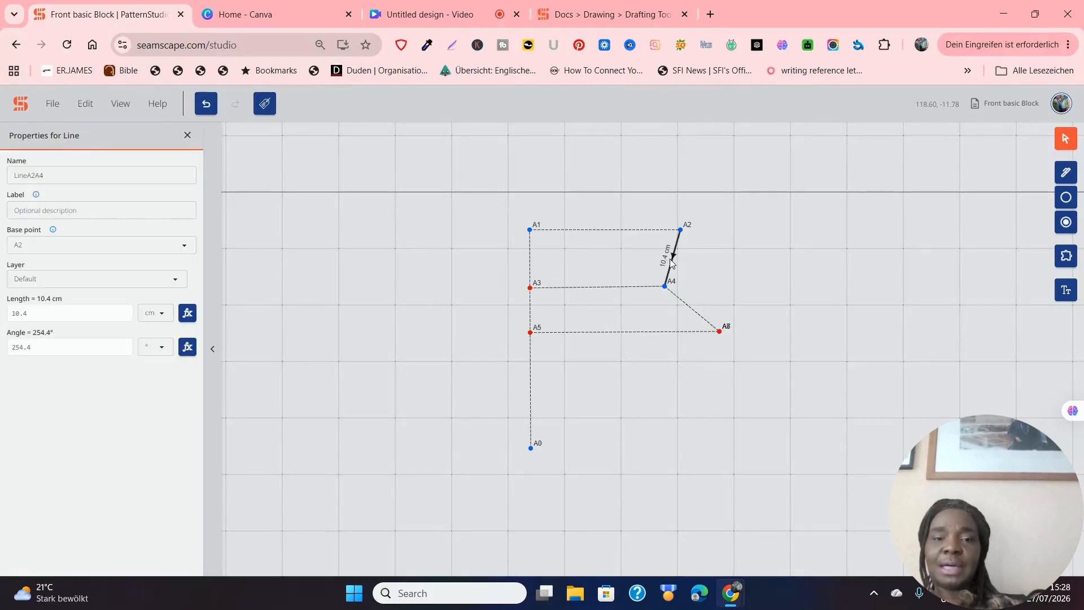
click(672, 299)
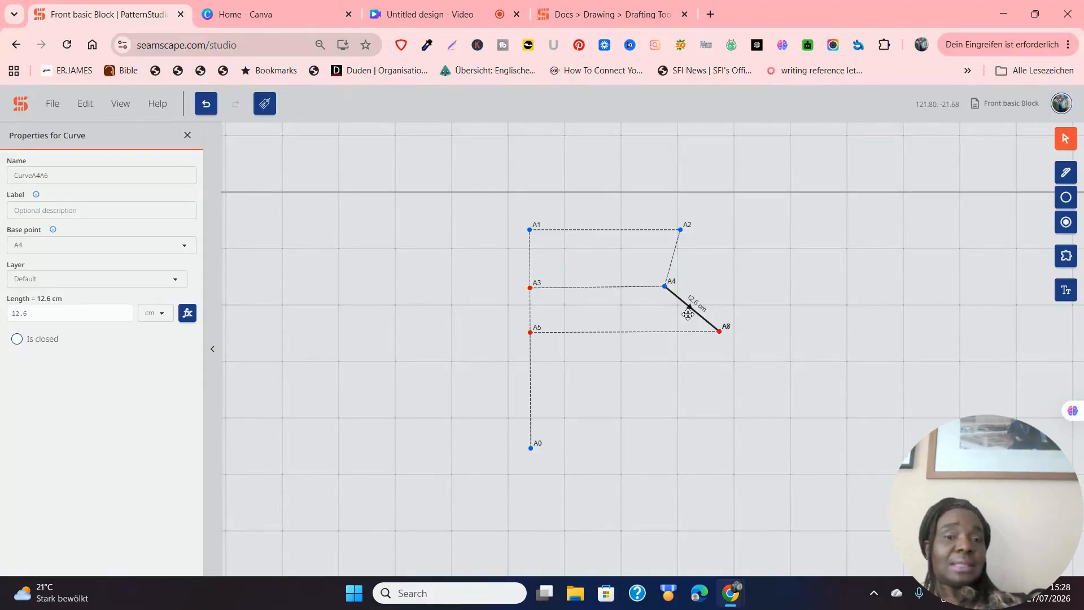
Undo the segment from A4 to A6 and try starting a new curve at A4 with the Pen tool.
click(199, 110)
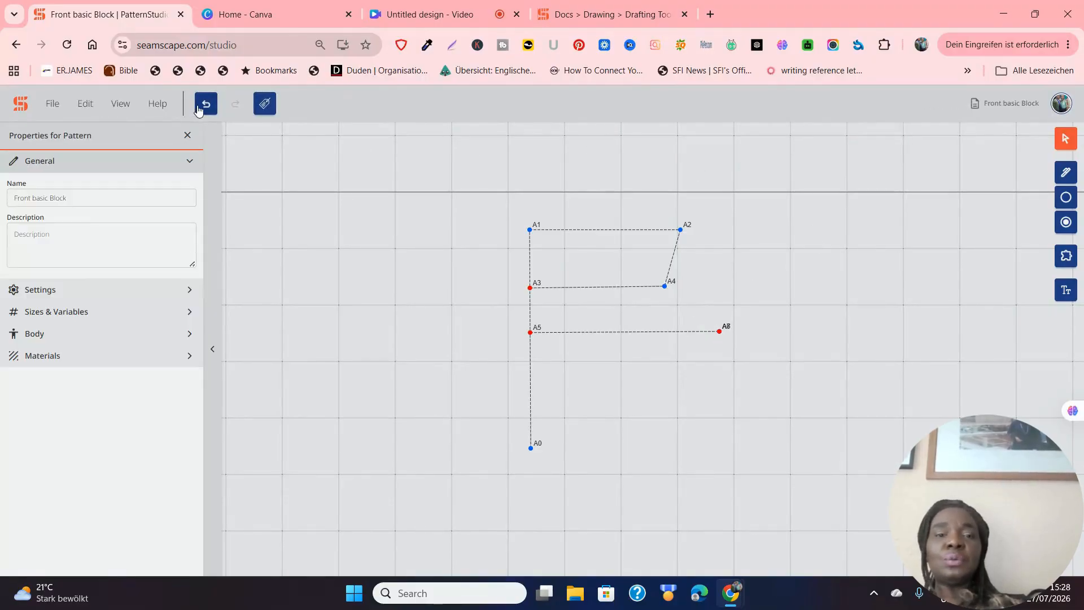
click(1063, 175)
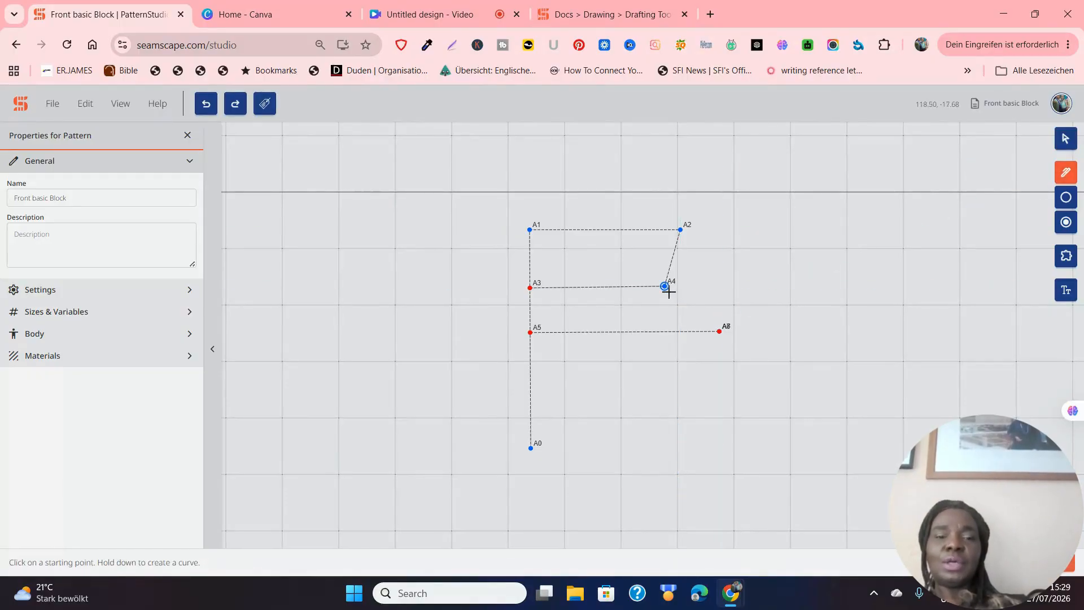
drag(667, 290, 680, 312)
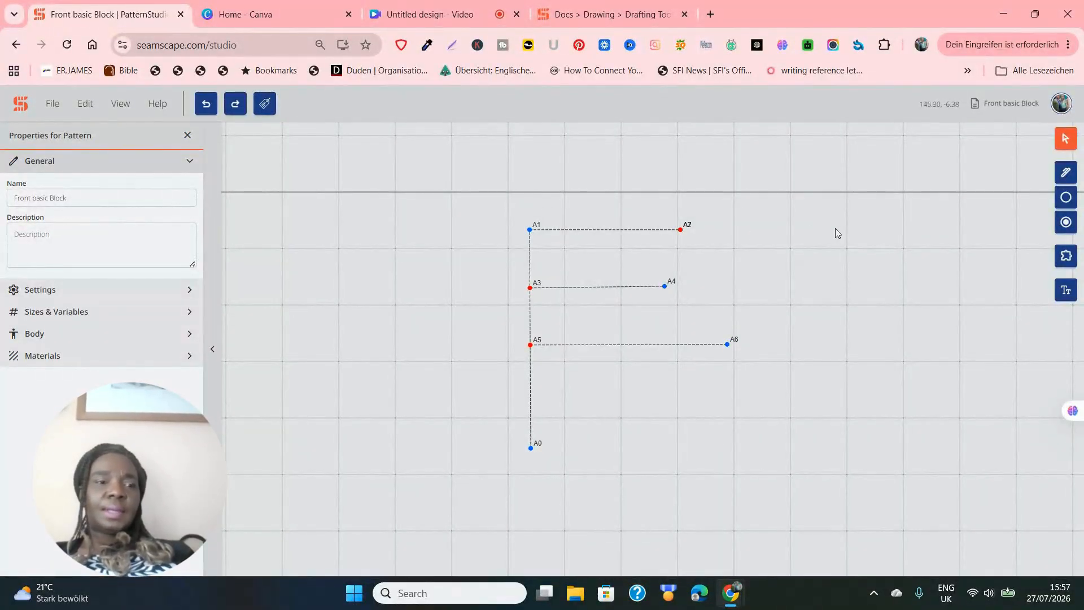
Draw a curve from A2 to A6 and shape it past A4, setting A2's handle to about 12 cm at 256.5°.
click(1065, 172)
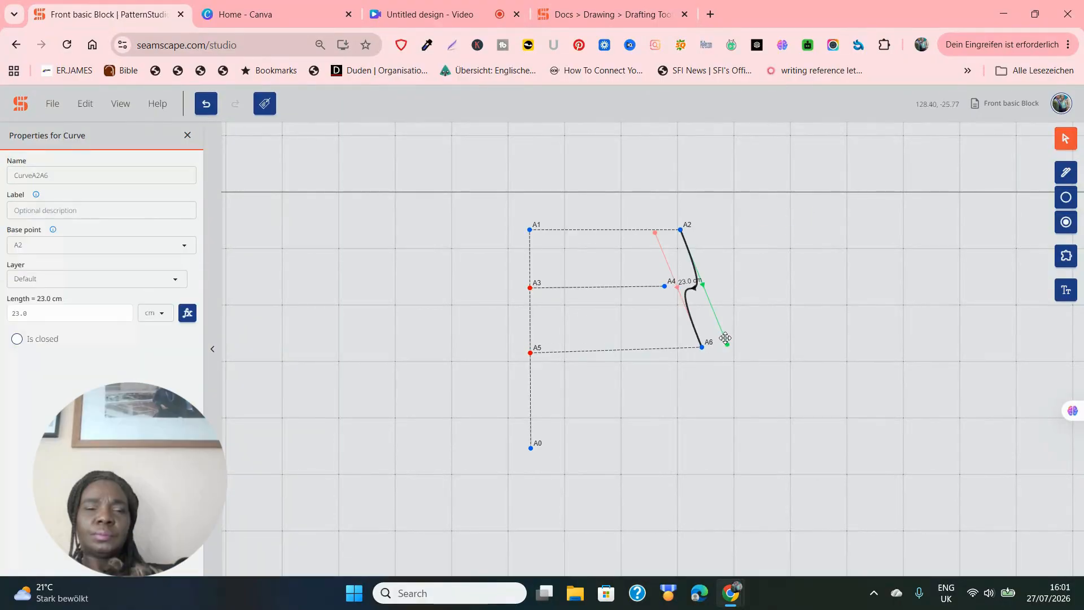
drag(724, 338, 659, 348)
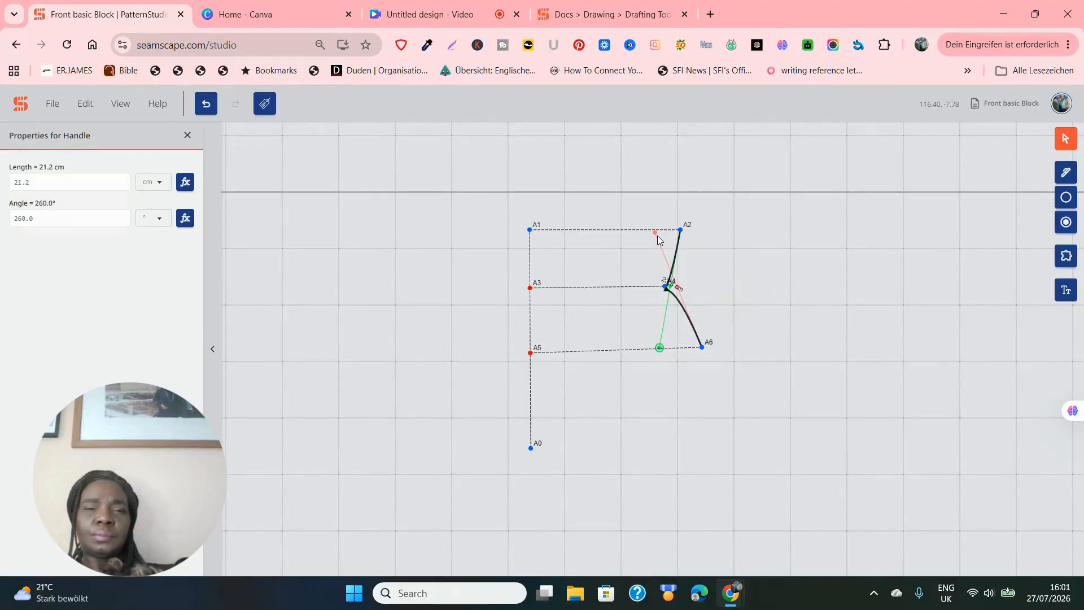
drag(655, 234, 664, 295)
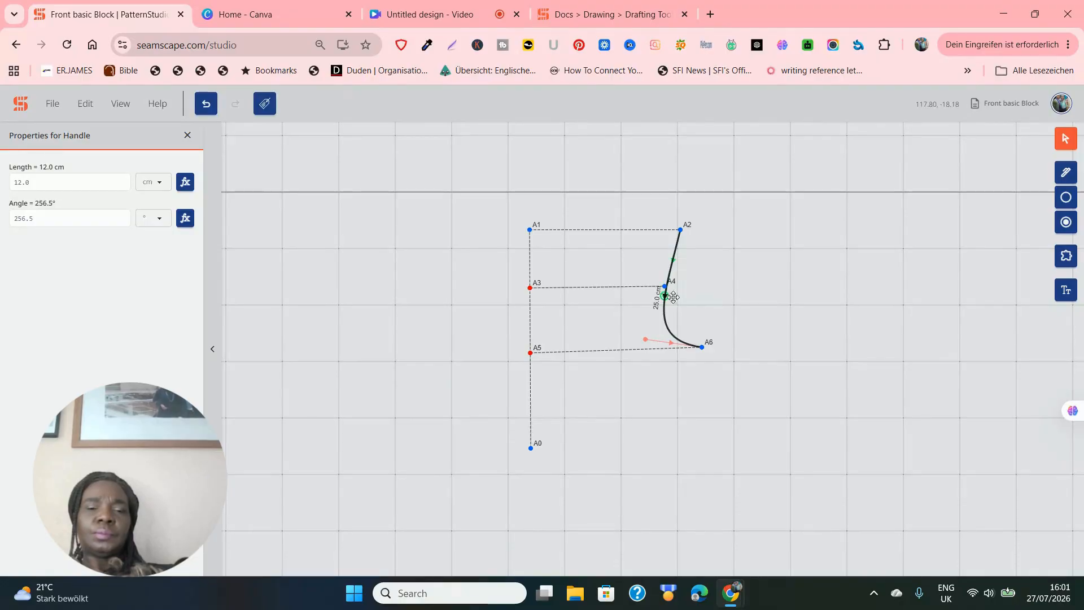
click(748, 301)
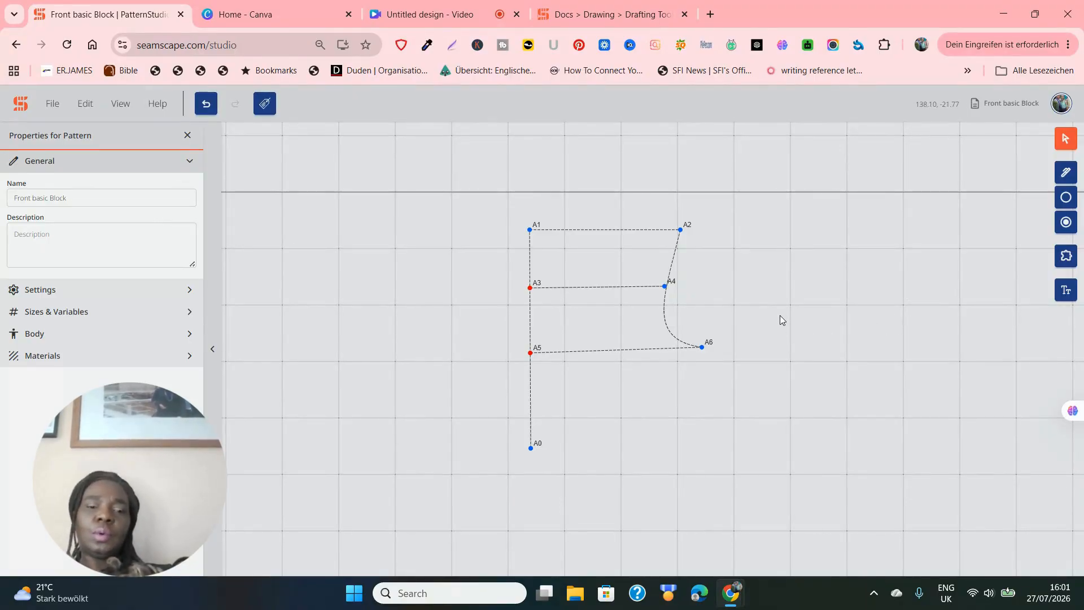
Deepen the lower armhole curve by moving A6's handle farther out, about level with A6, and deselect the curve.
click(675, 257)
mouse_move(644, 335)
mouse_down()
mouse_move(653, 343)
mouse_move(622, 345)
mouse_move(634, 349)
mouse_up()
click(761, 280)
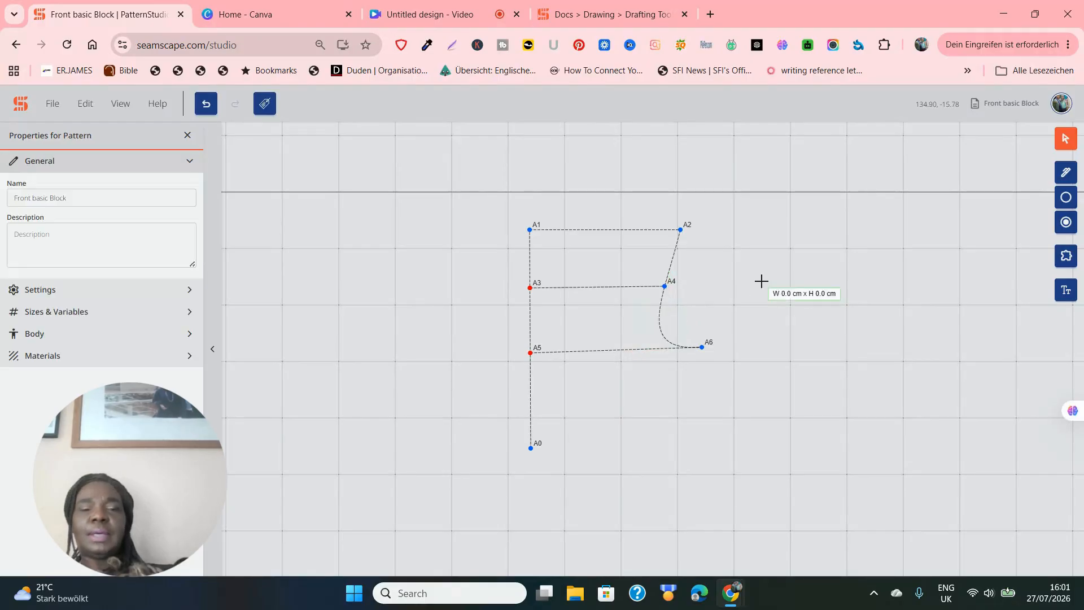